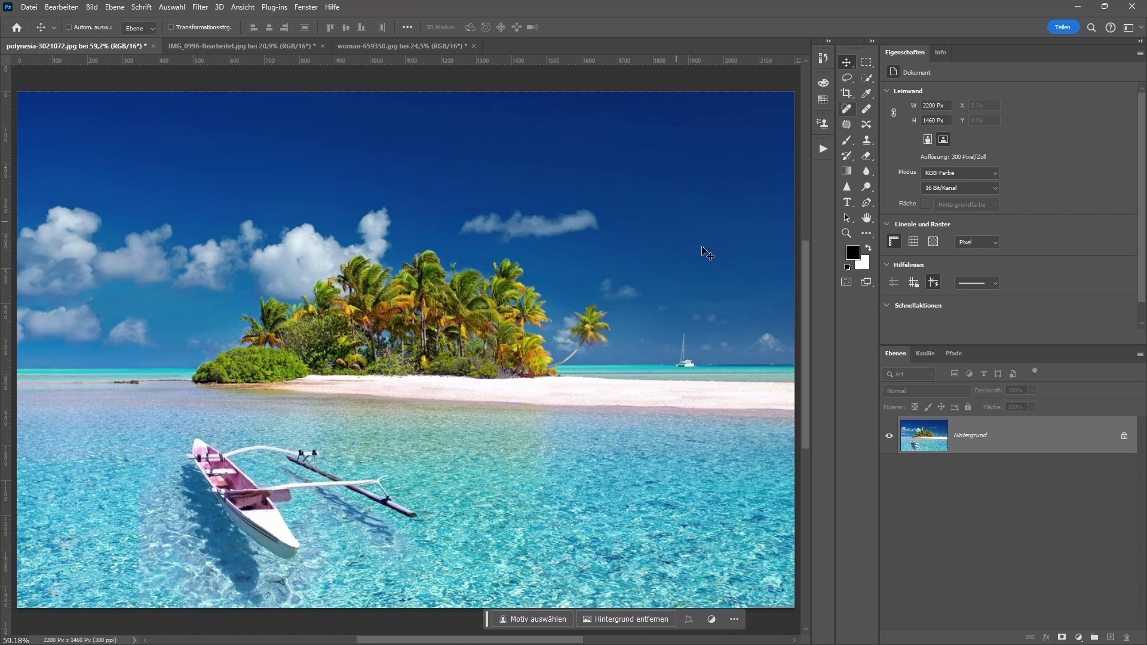
Erase the sailboat, the small cloud's wisp and the outrigger canoe with the Remove tool.
key(j)
right_click(867, 234)
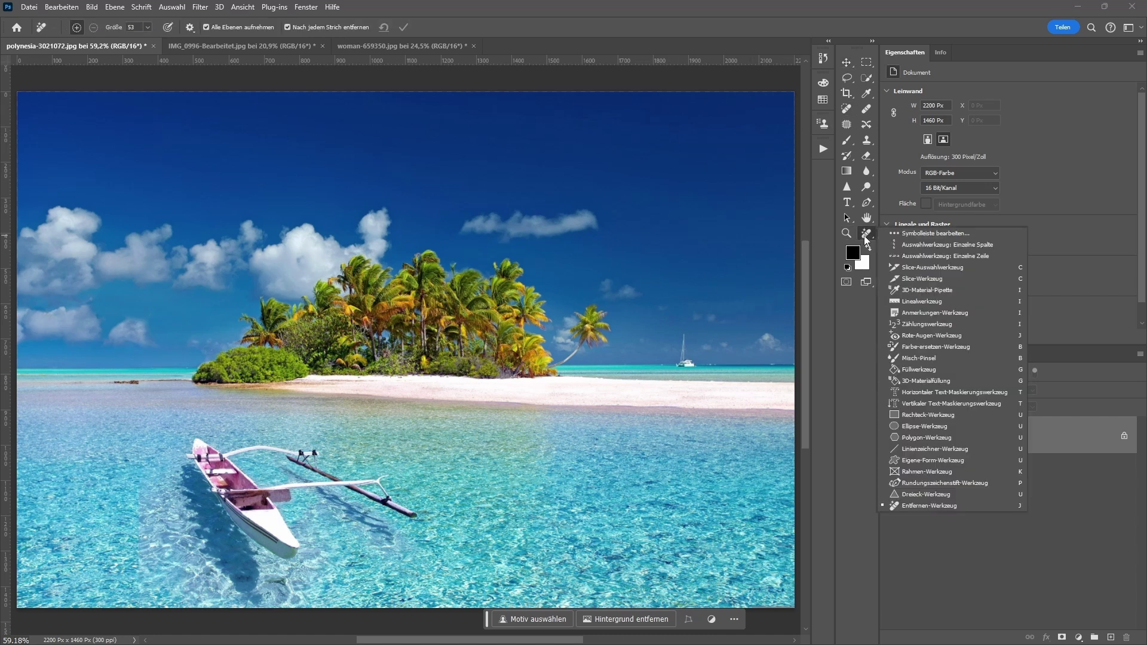
click(933, 506)
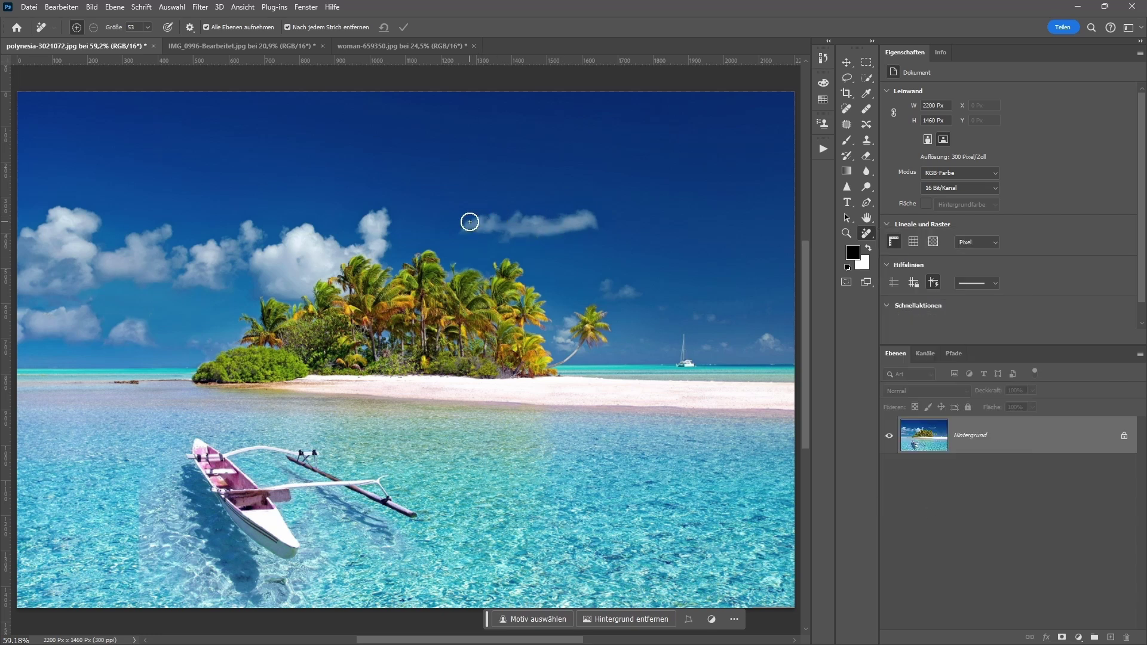
drag(684, 331, 684, 359)
mouse_move(466, 232)
mouse_down()
mouse_move(484, 211)
mouse_move(503, 221)
mouse_up()
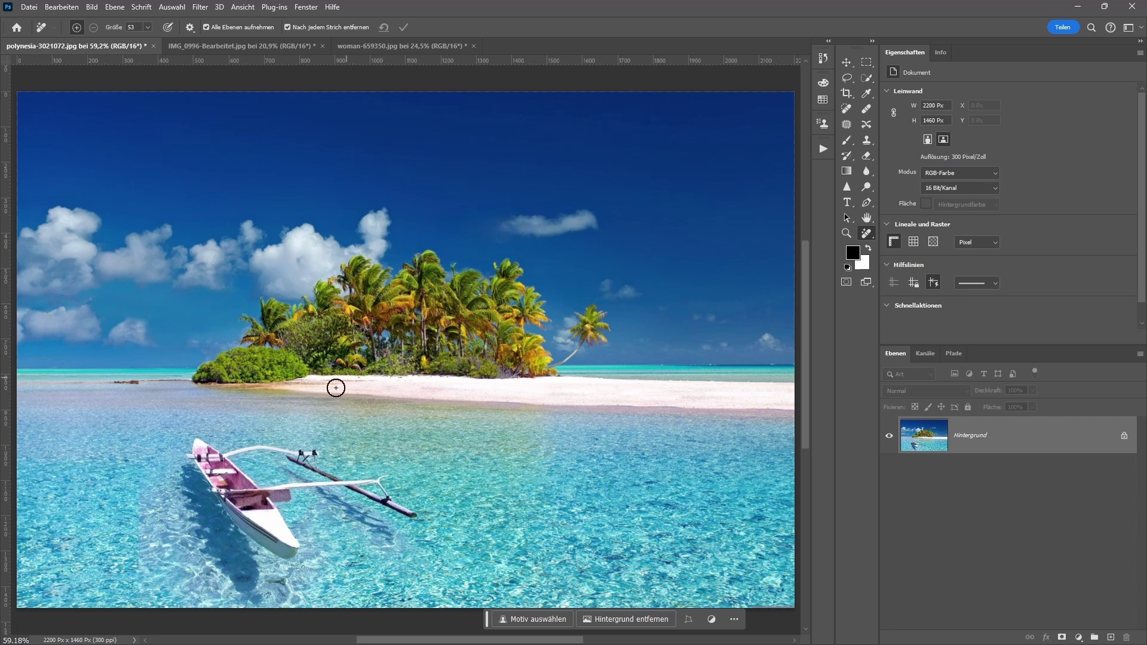
mouse_move(249, 427)
mouse_down()
mouse_move(204, 423)
mouse_move(162, 466)
mouse_move(182, 554)
mouse_move(208, 599)
mouse_move(281, 608)
mouse_move(425, 540)
mouse_move(430, 494)
mouse_move(377, 446)
mouse_move(239, 425)
mouse_up()
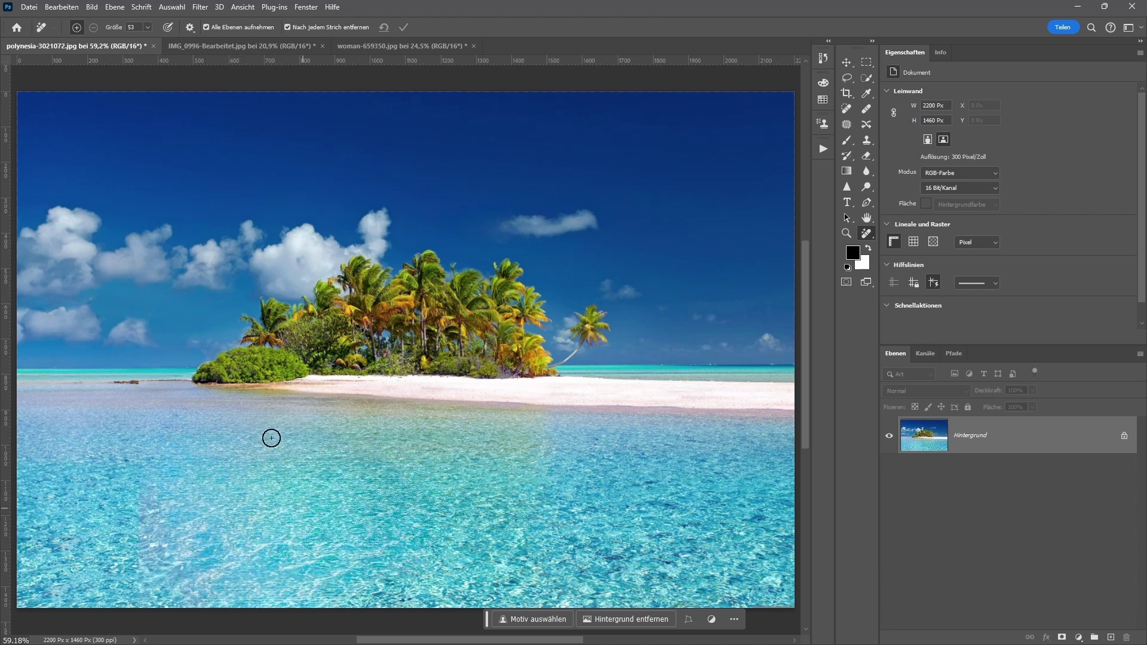
mouse_move(526, 190)
mouse_down()
mouse_move(471, 217)
mouse_move(609, 208)
mouse_move(529, 192)
mouse_up()
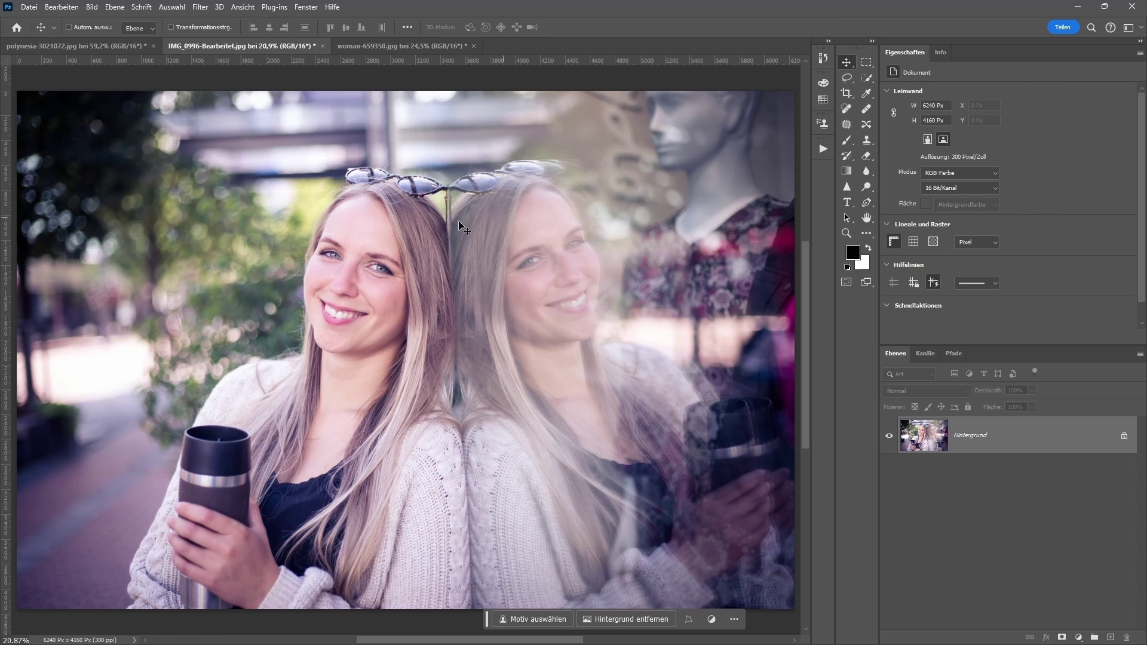
Heal the skin under the left eye and a cheek spot on a new empty layer.
scroll(335, 269, up, 2)
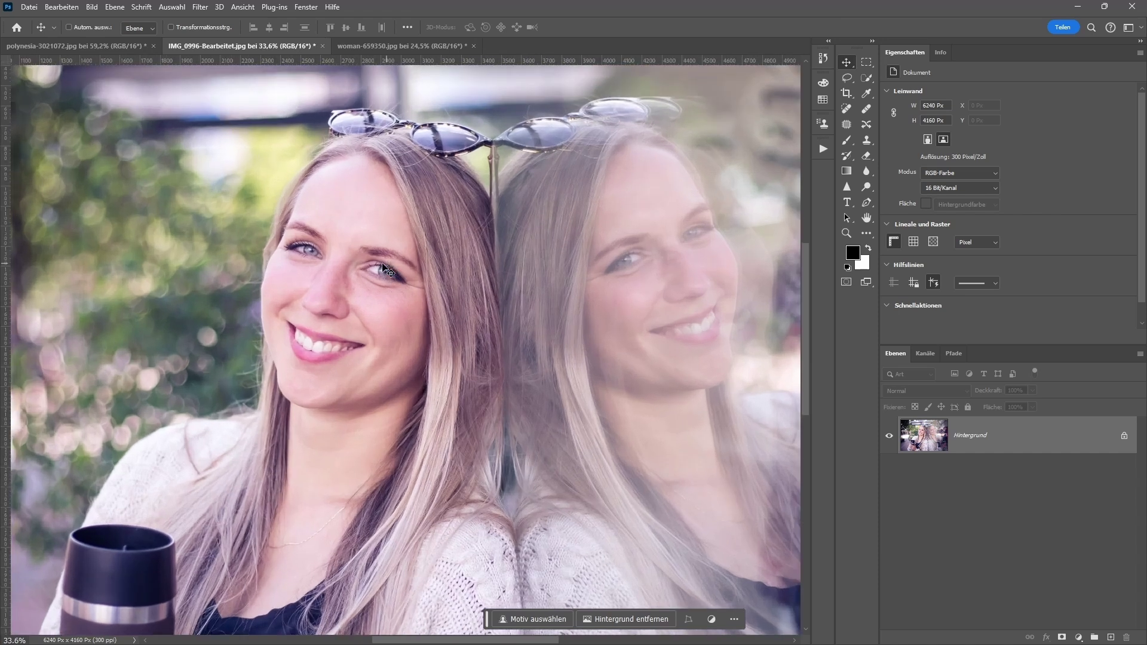
scroll(323, 267, up, 3)
scroll(293, 265, up, 3)
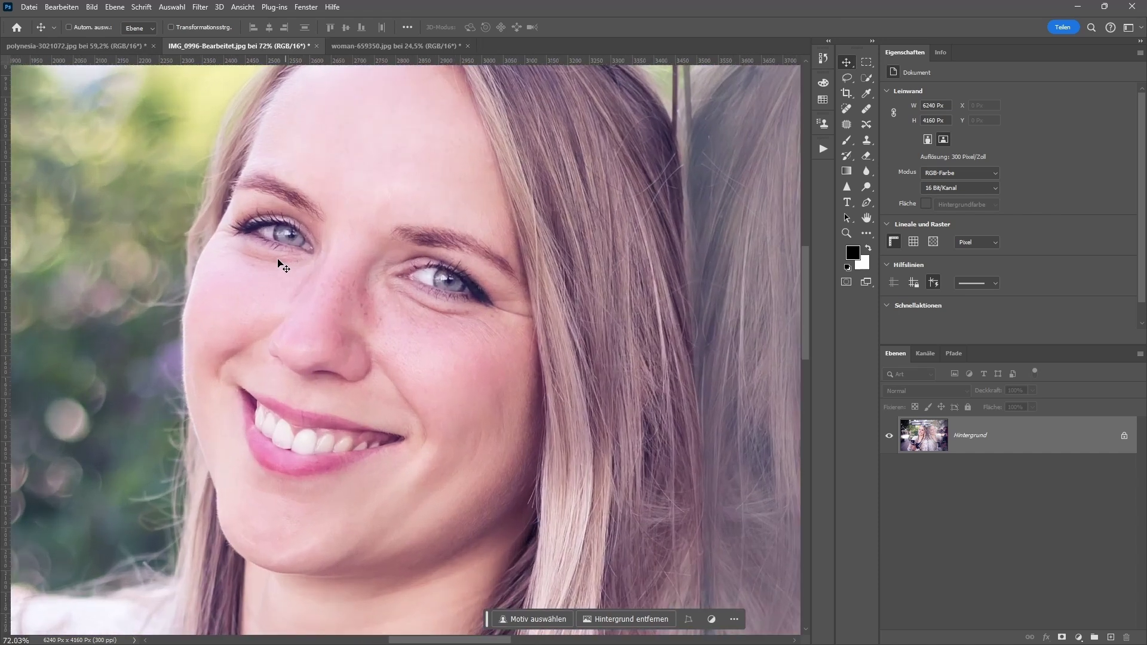
click(1110, 638)
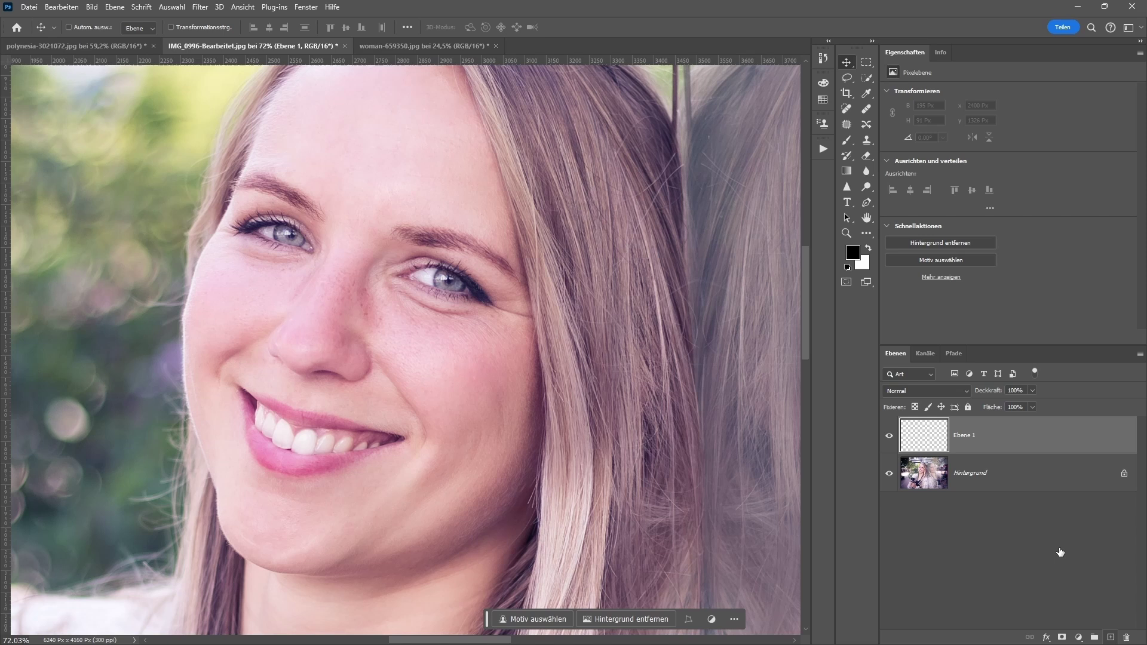
click(866, 112)
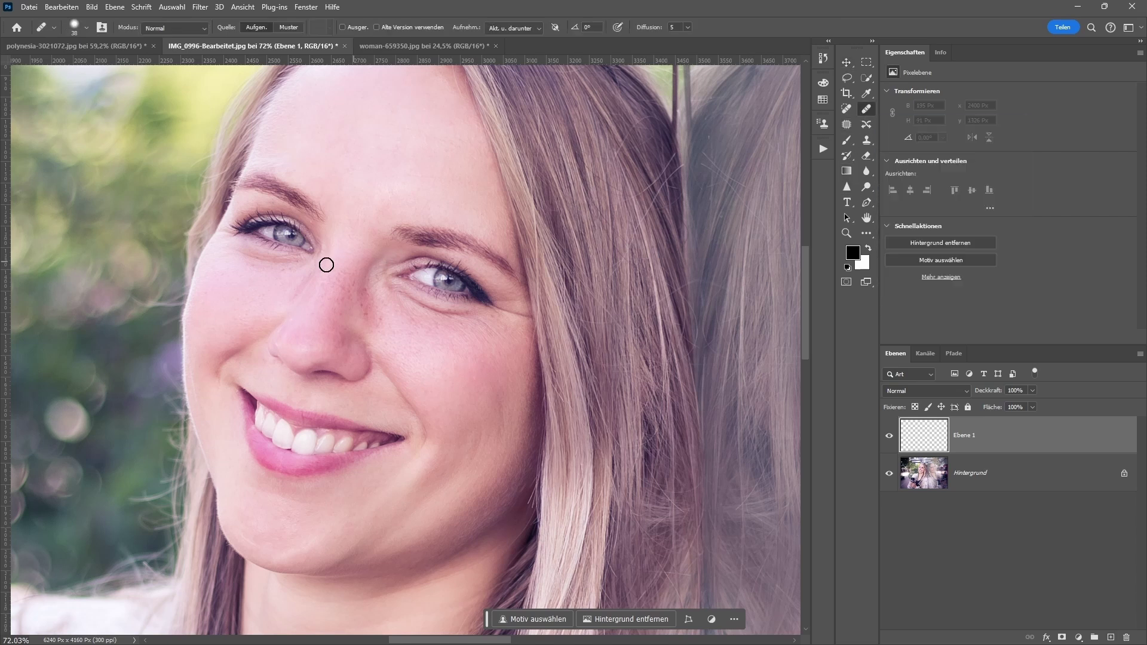
scroll(281, 273, up, 2)
alt+right_click(271, 289)
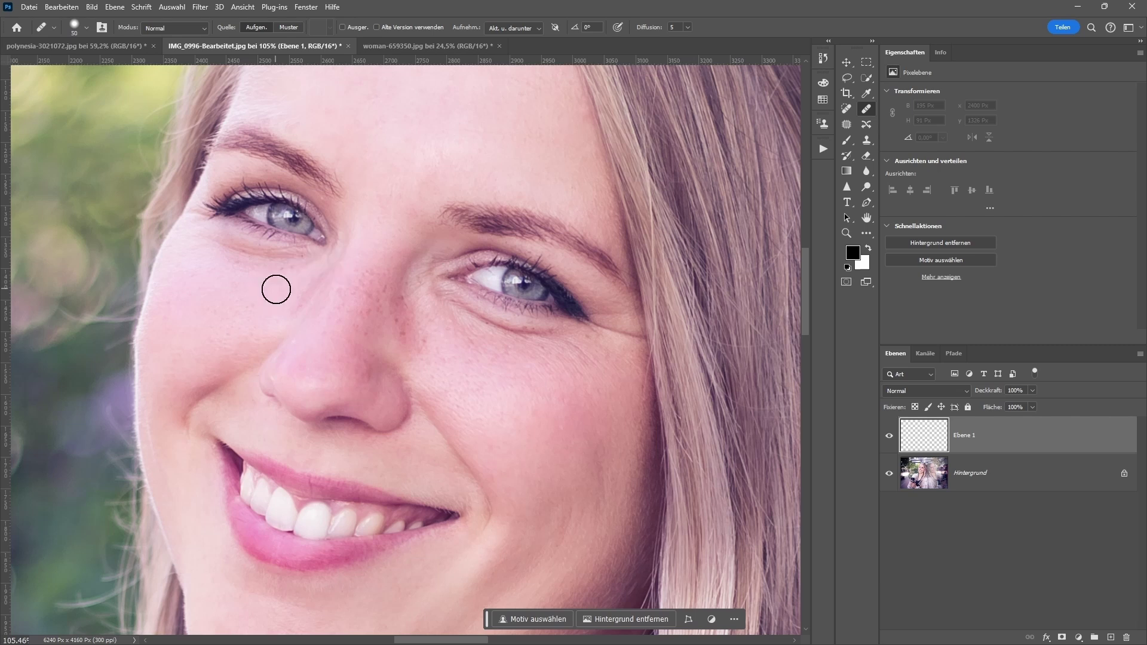
drag(296, 262, 257, 264)
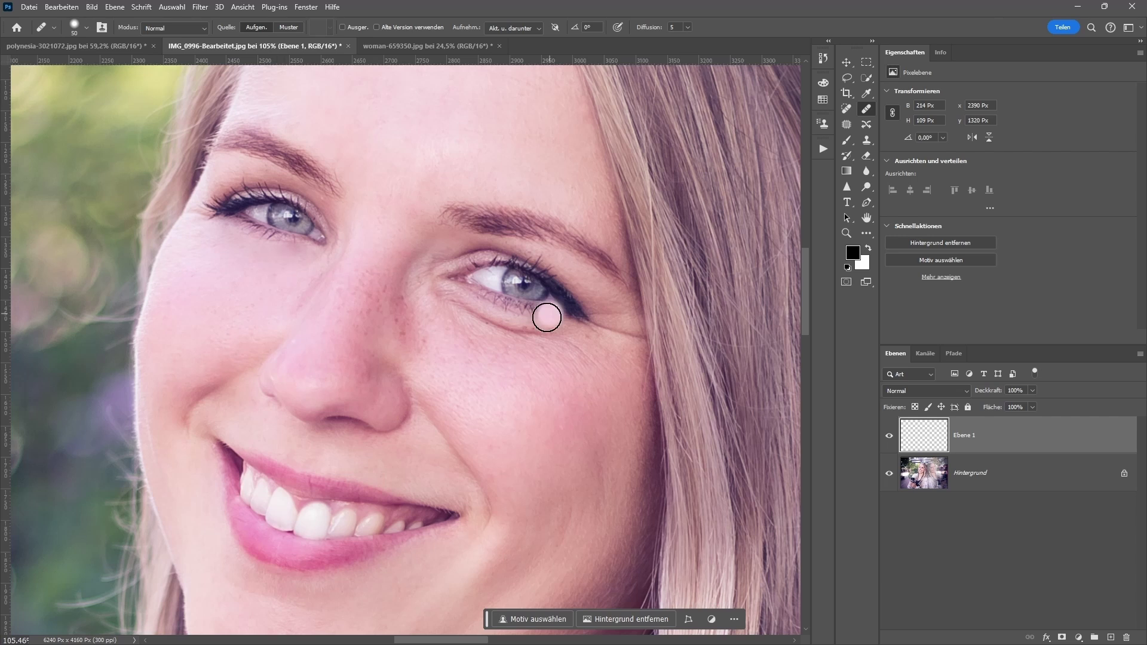
click(532, 399)
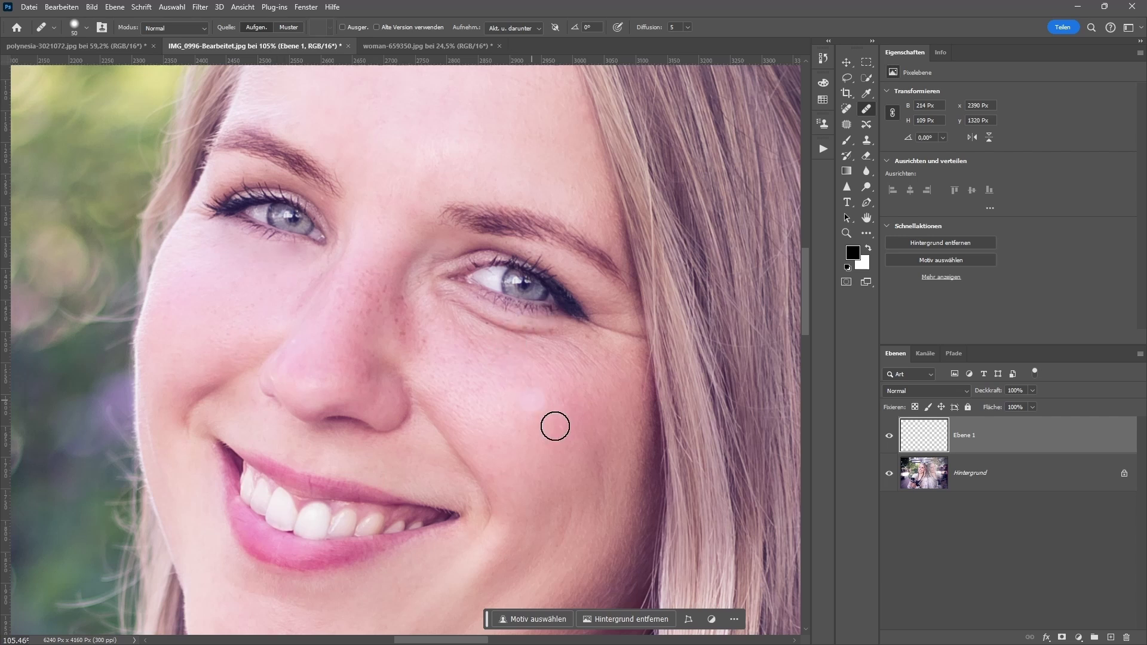
Try the retouch layer at 78% opacity, keep it at full, and add a layer mask.
click(1032, 392)
drag(1036, 405, 1022, 408)
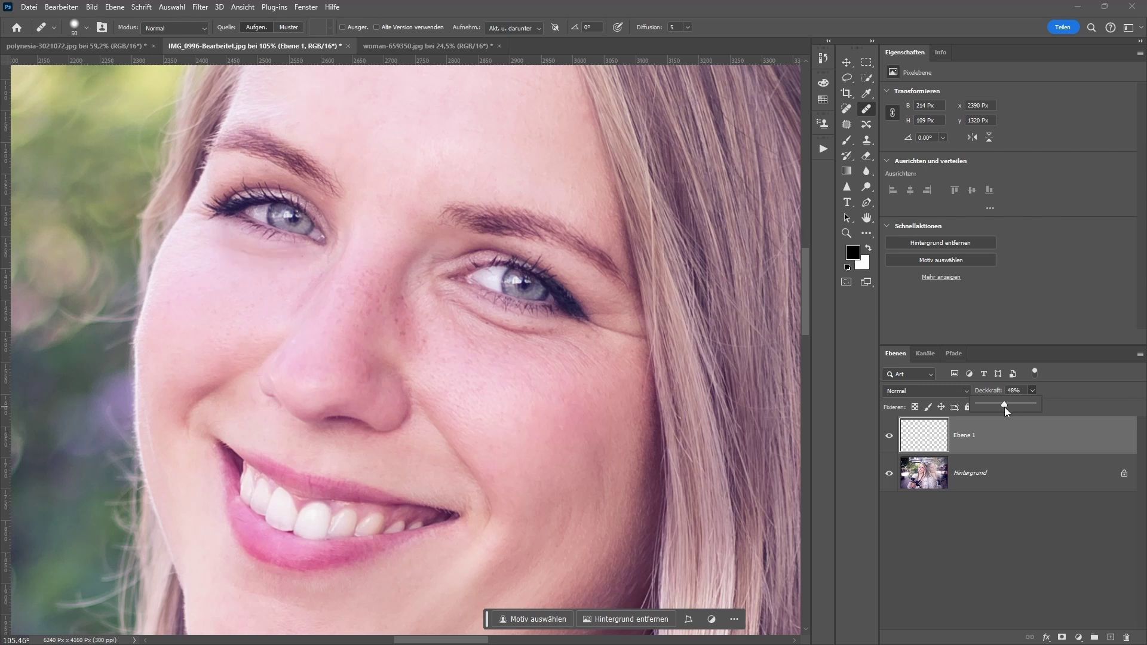
key(Escape)
click(1063, 636)
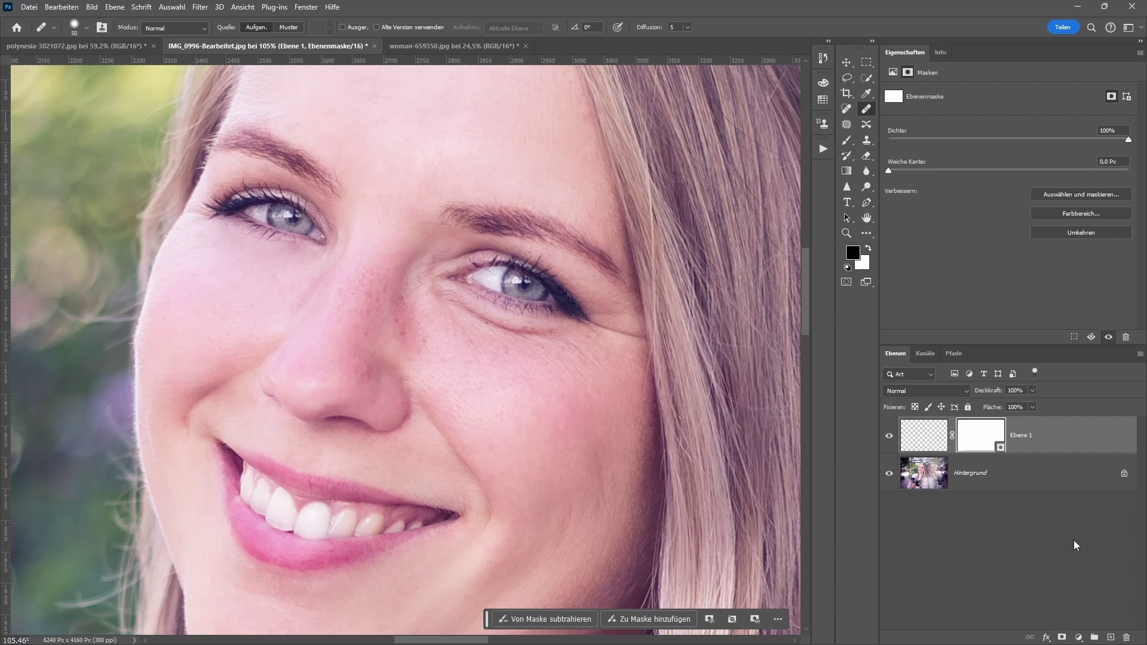
Paint the retouch mask at 10% strength, then delete the retouch layer with its mask.
click(847, 141)
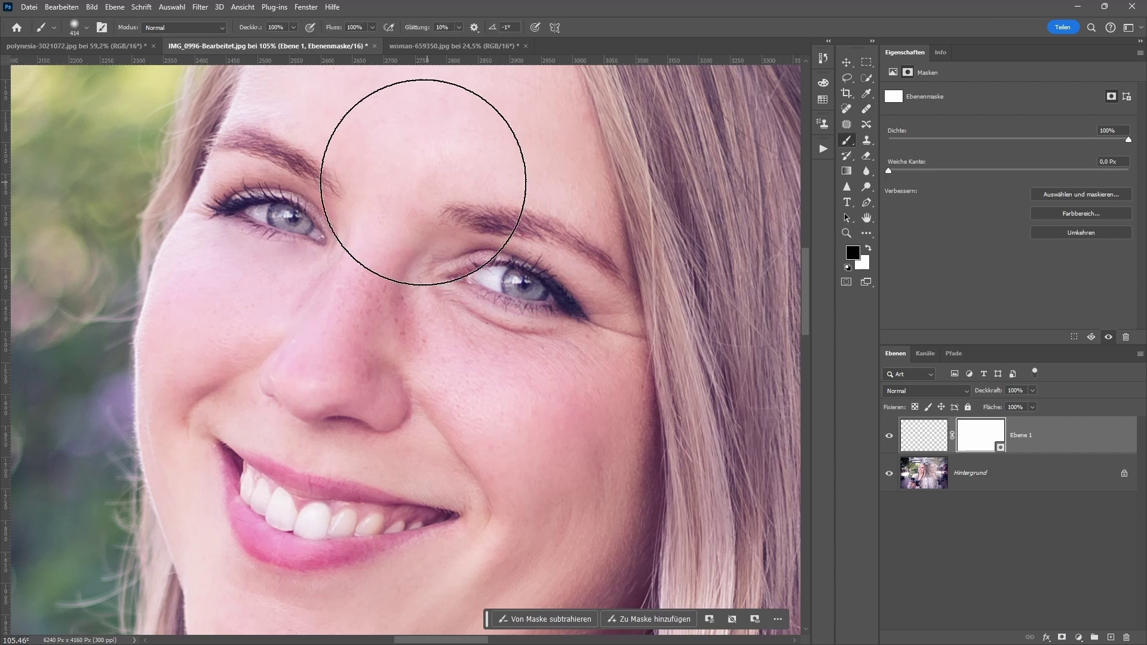
key(1)
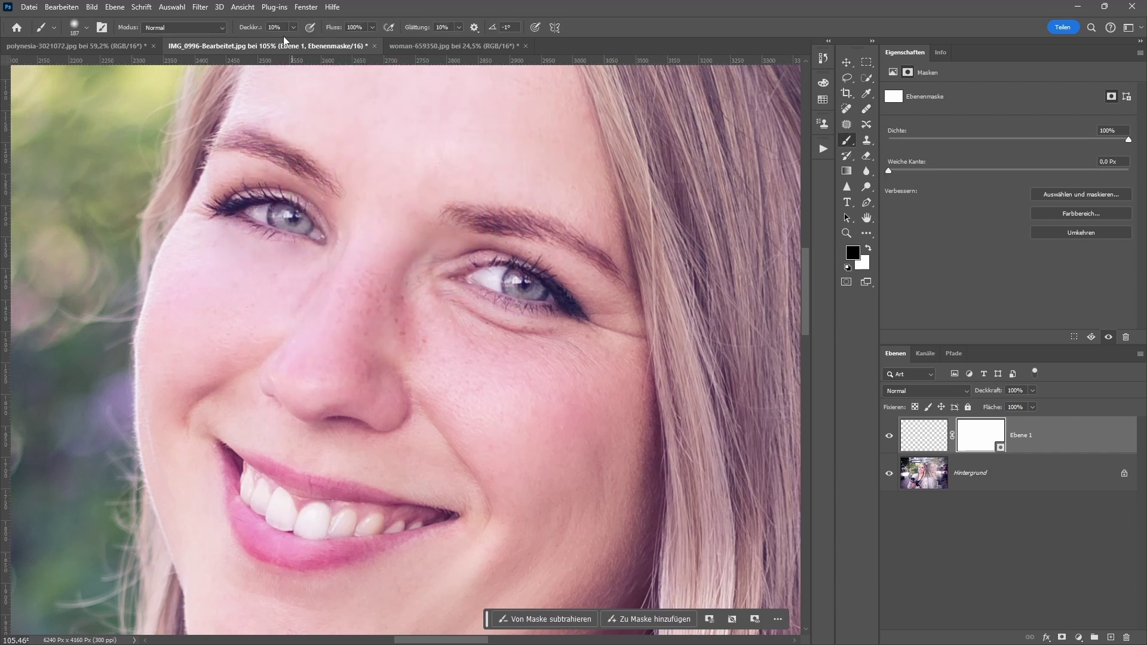
mouse_move(292, 252)
mouse_down()
mouse_move(217, 255)
mouse_move(318, 261)
mouse_move(281, 262)
mouse_move(257, 244)
mouse_move(226, 256)
mouse_up()
drag(1061, 442, 1126, 637)
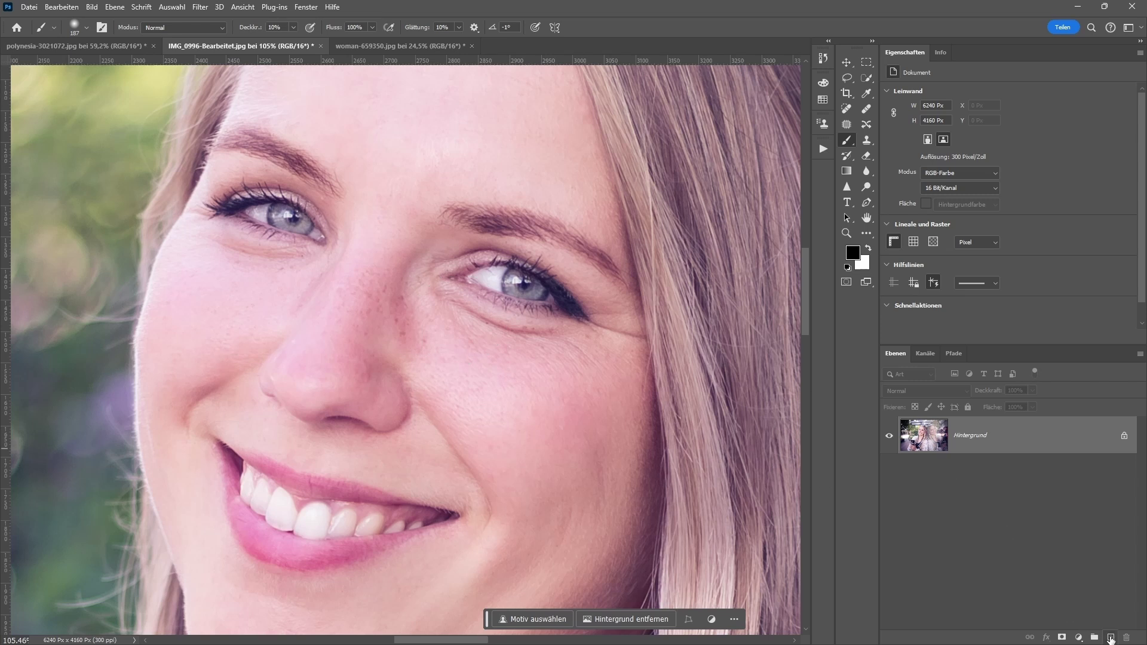
On a fresh empty layer, heal the skin under the eye from a source point just below it.
click(1111, 638)
click(868, 110)
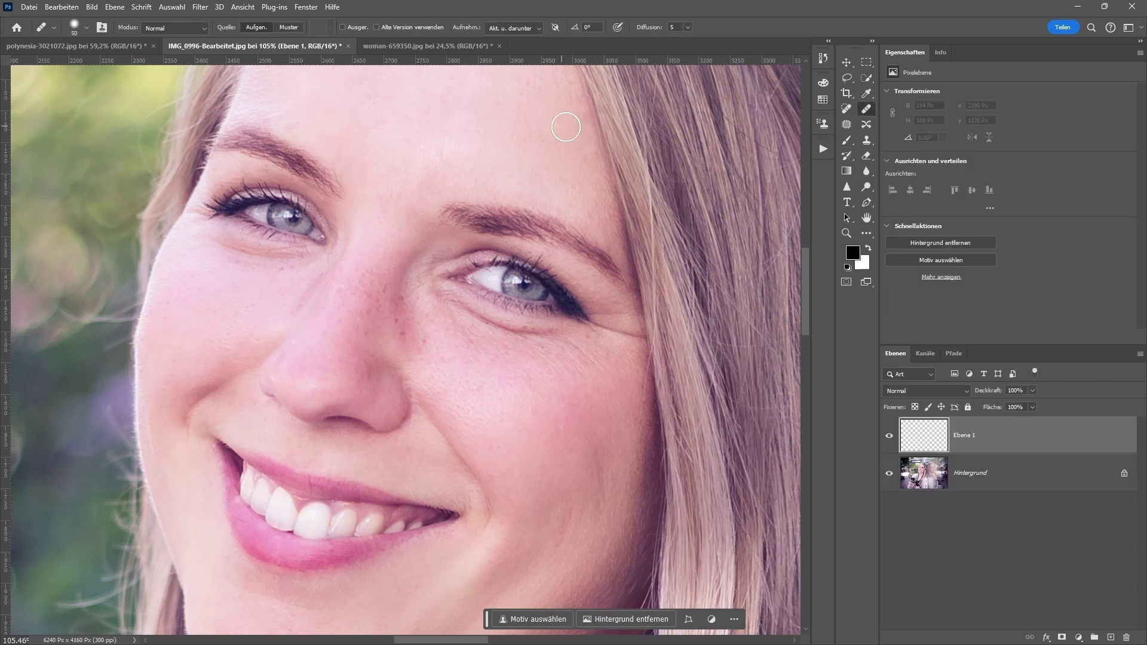
alt+click(284, 289)
drag(295, 263, 213, 279)
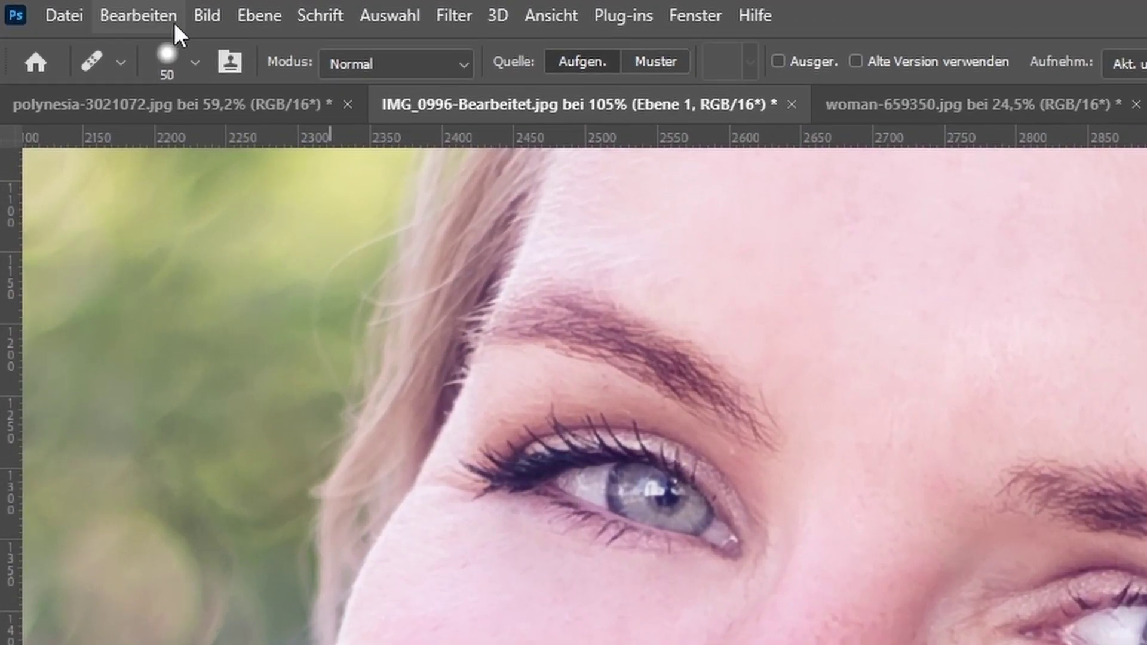
click(174, 23)
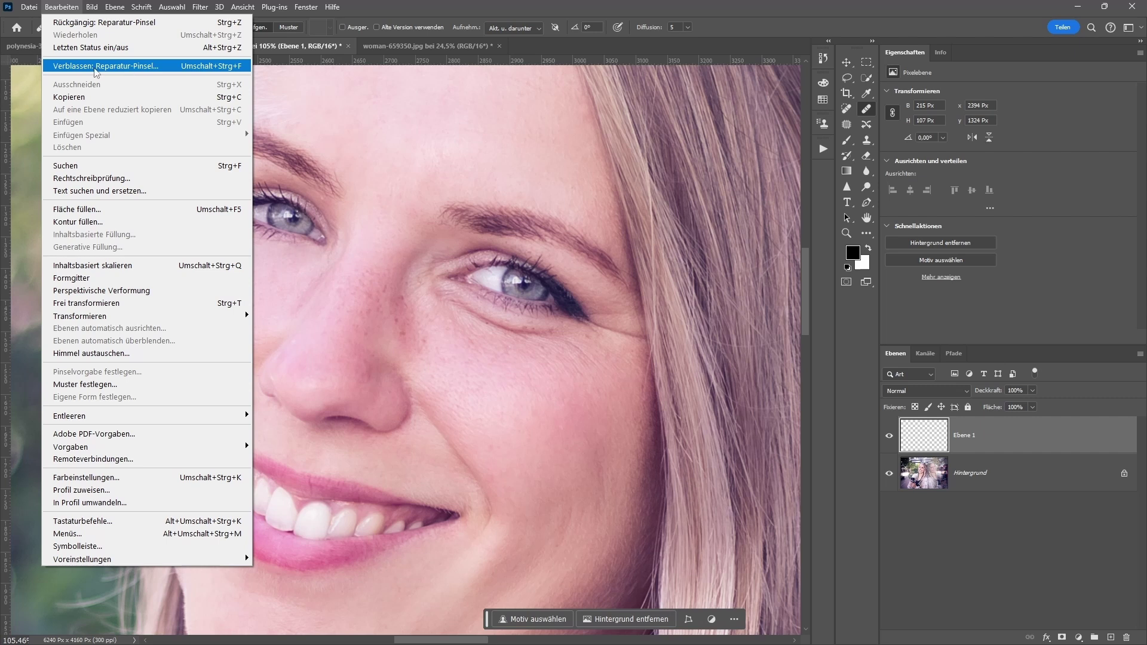
Fade the latest healing stroke to 50% opacity and return to the healing brush.
click(131, 67)
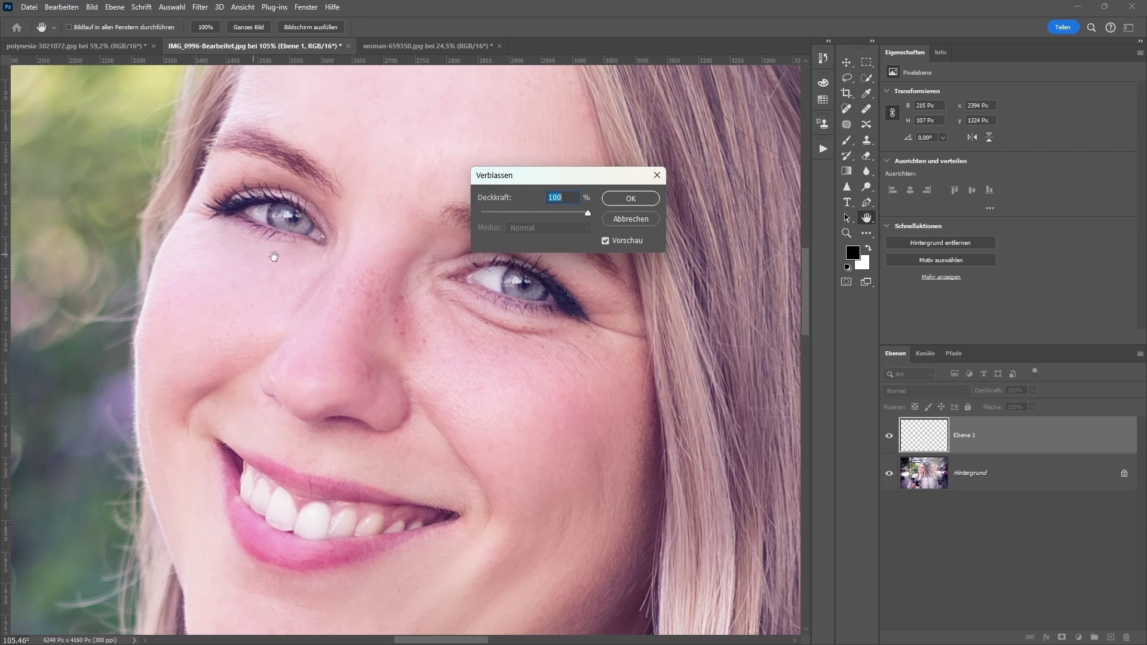
drag(589, 217, 534, 218)
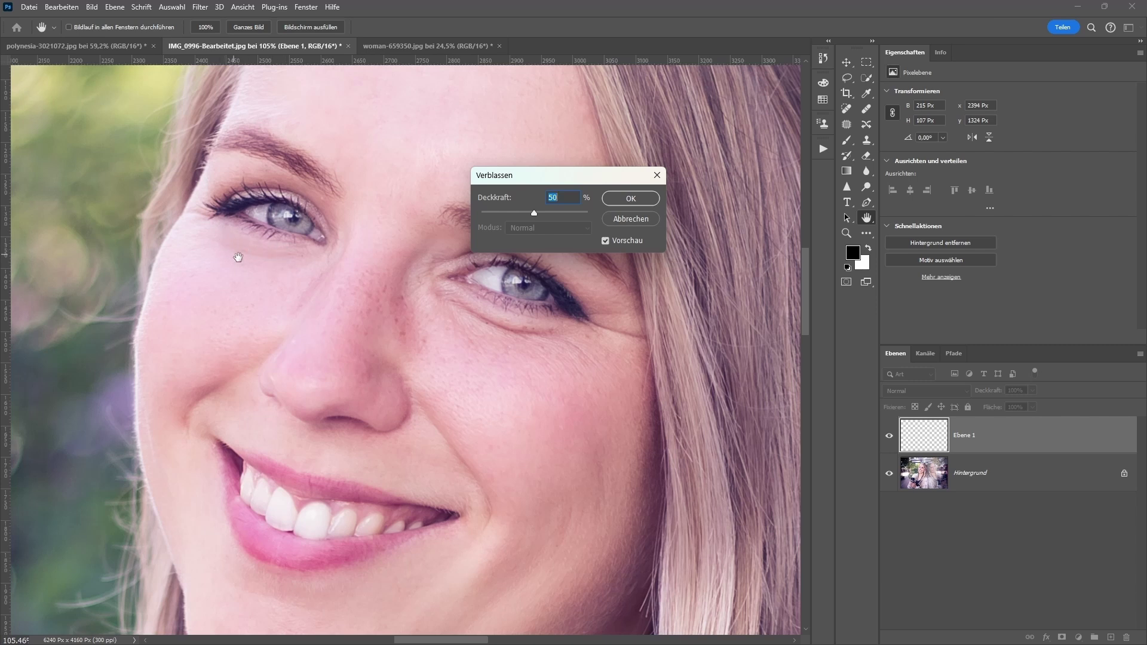
click(629, 219)
key(j)
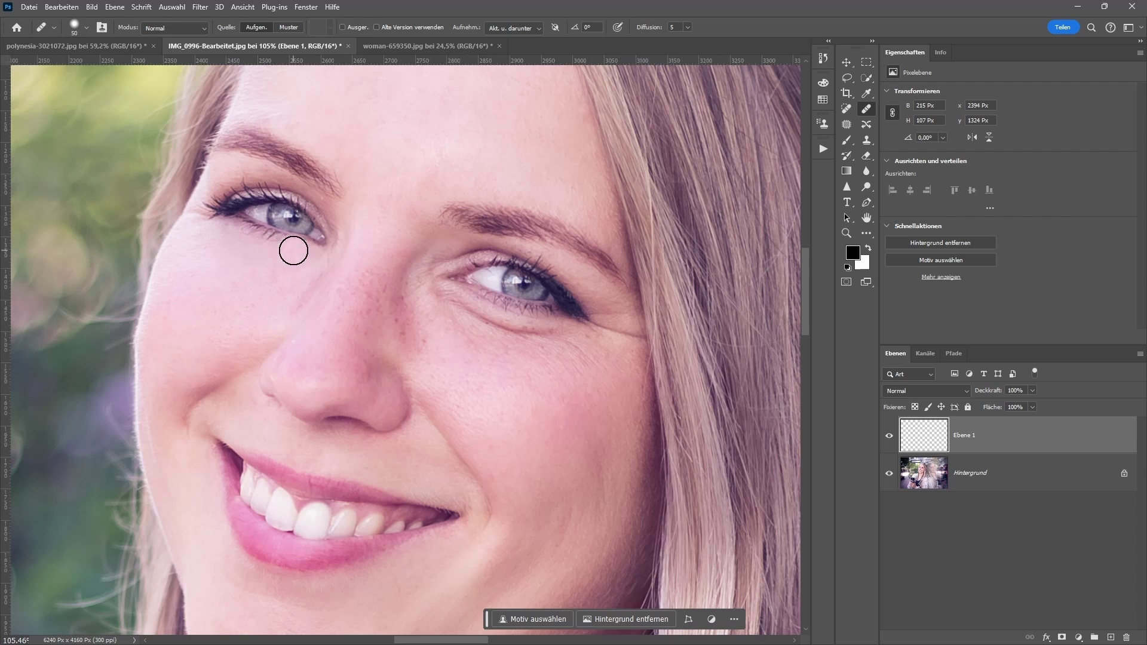
Heal the crease under the right eye and across the cheek with a larger brush.
alt+click(465, 361)
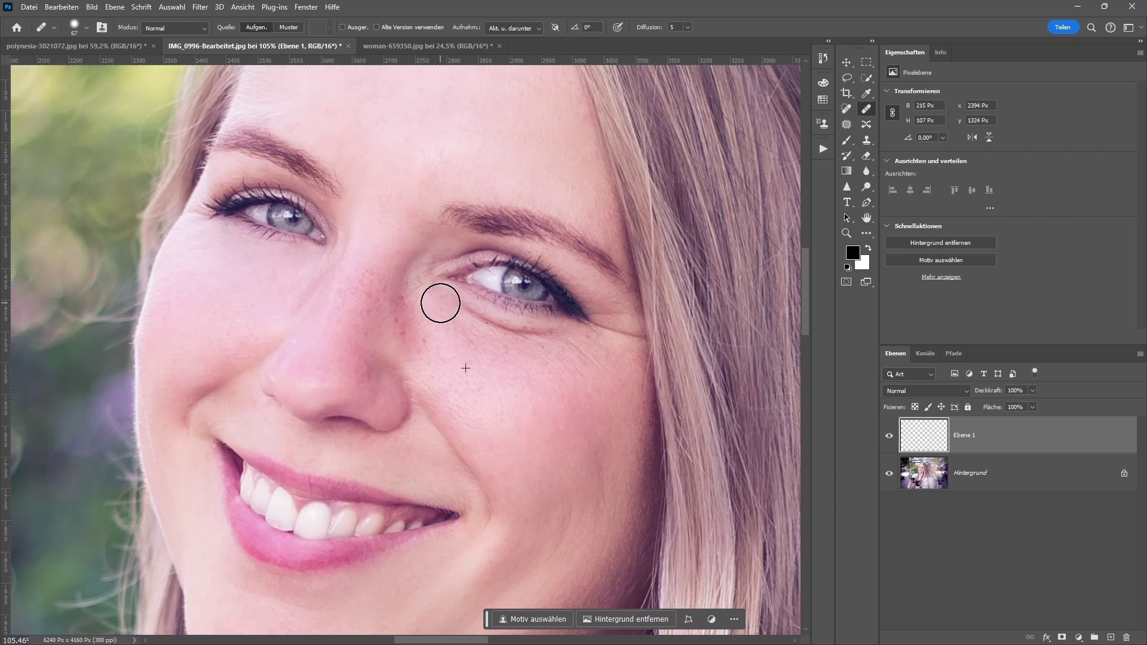
drag(440, 303, 547, 339)
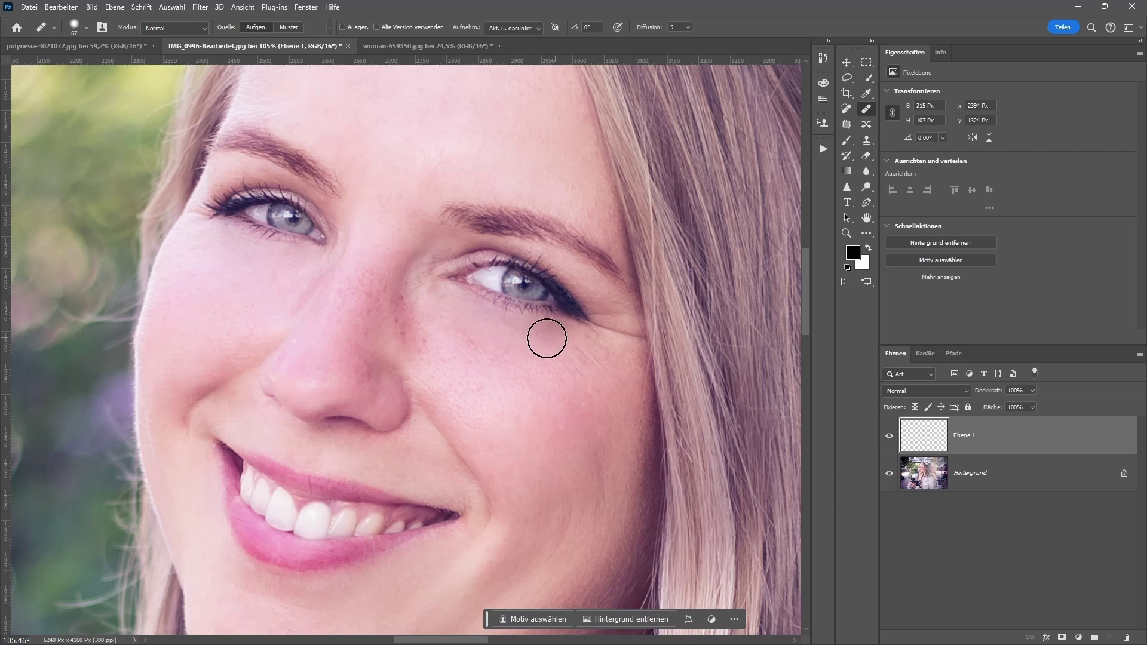
drag(546, 338, 657, 436)
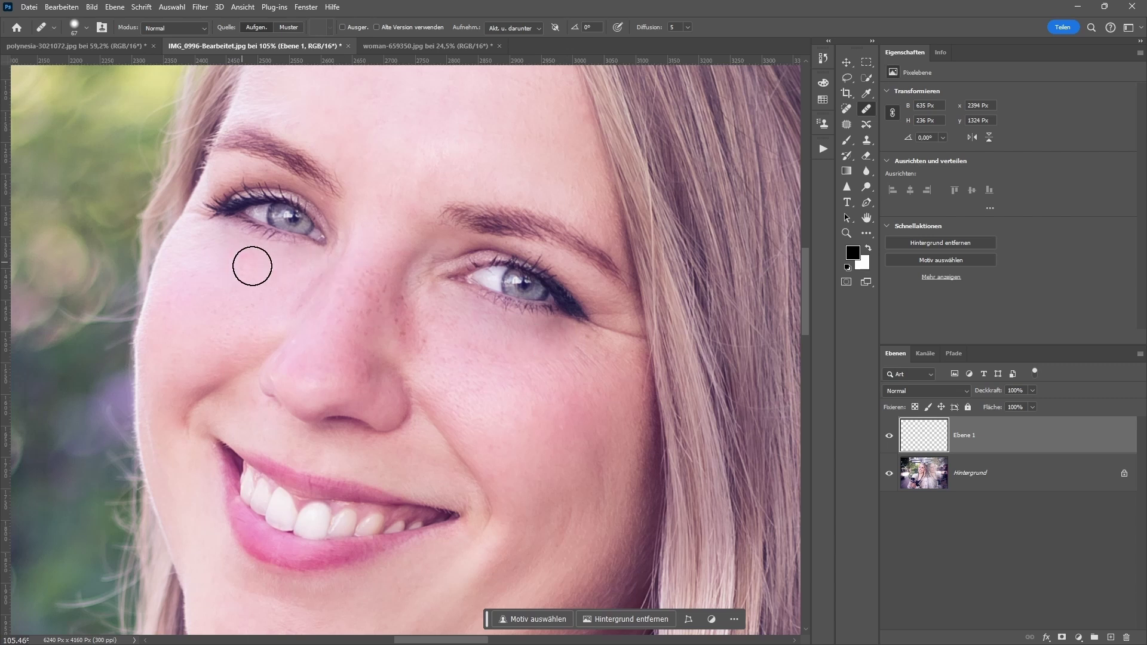
Preview fading the latest healing at 81%, very low, and finally 63% strength.
click(76, 9)
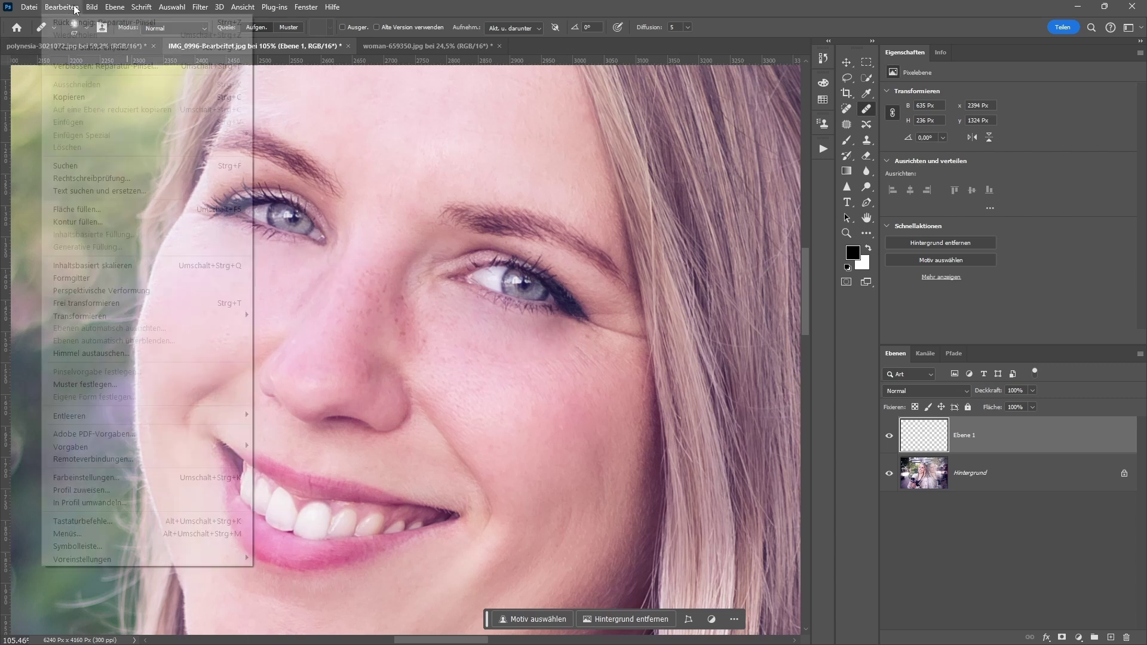
click(106, 66)
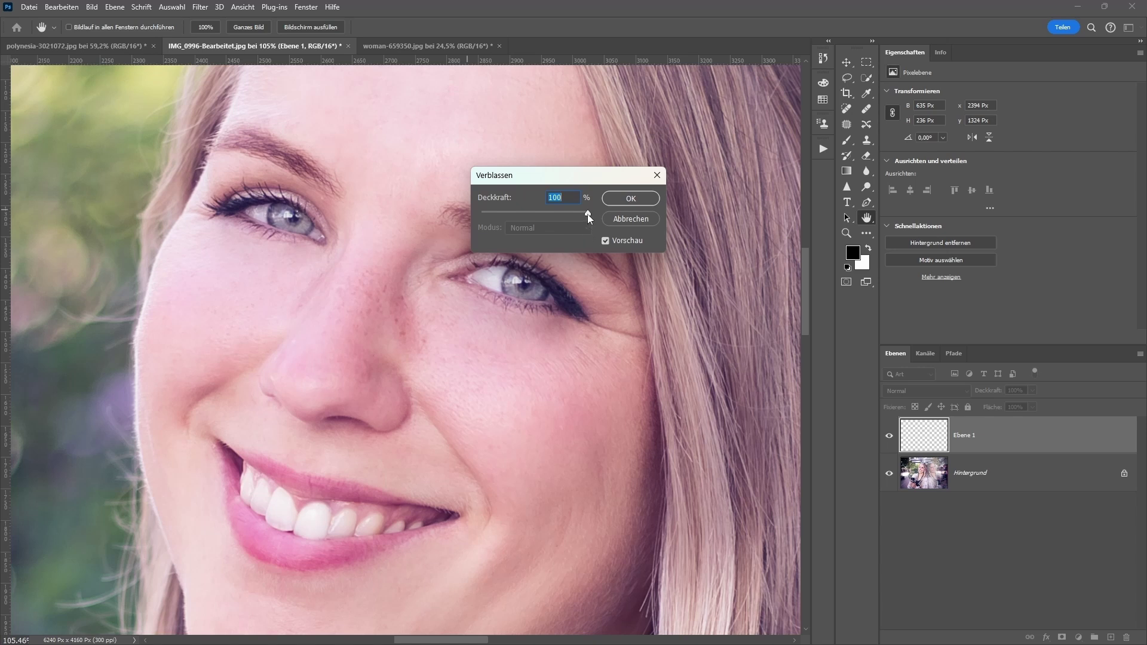
mouse_move(586, 214)
mouse_down()
mouse_move(524, 216)
mouse_move(535, 213)
mouse_up()
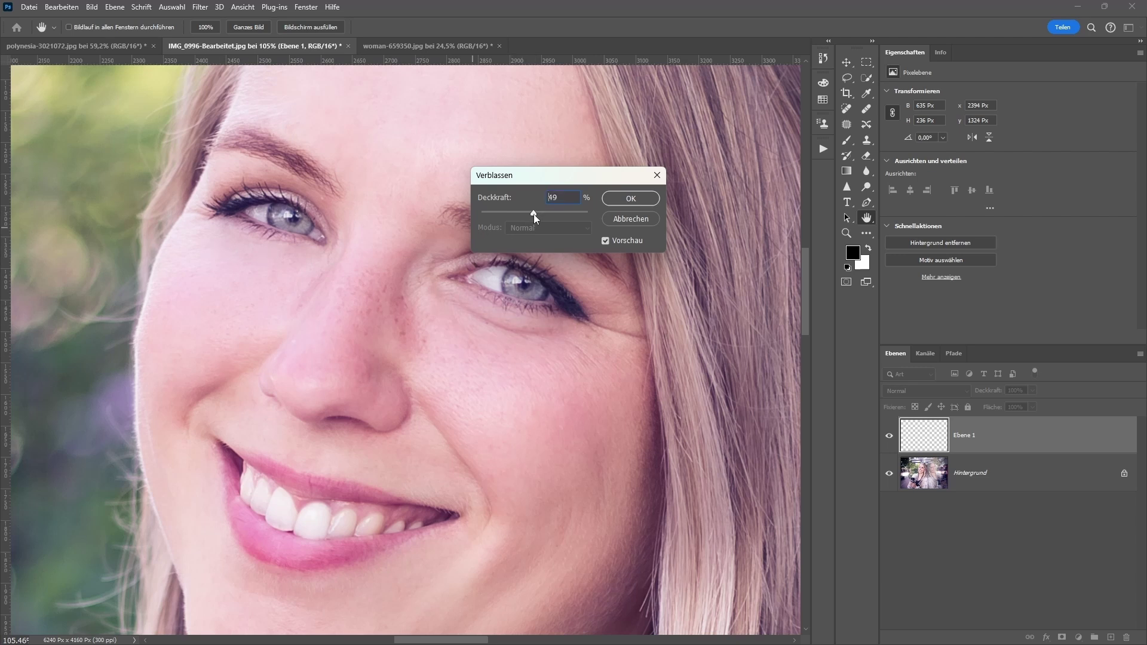
mouse_move(522, 213)
mouse_down()
mouse_move(491, 215)
mouse_move(535, 213)
mouse_up()
drag(548, 214, 548, 214)
Cancel the fade to keep the full retouch, and restore Ebene 1 after deleting it.
click(637, 224)
drag(1061, 448, 1127, 637)
key(ctrl+z)
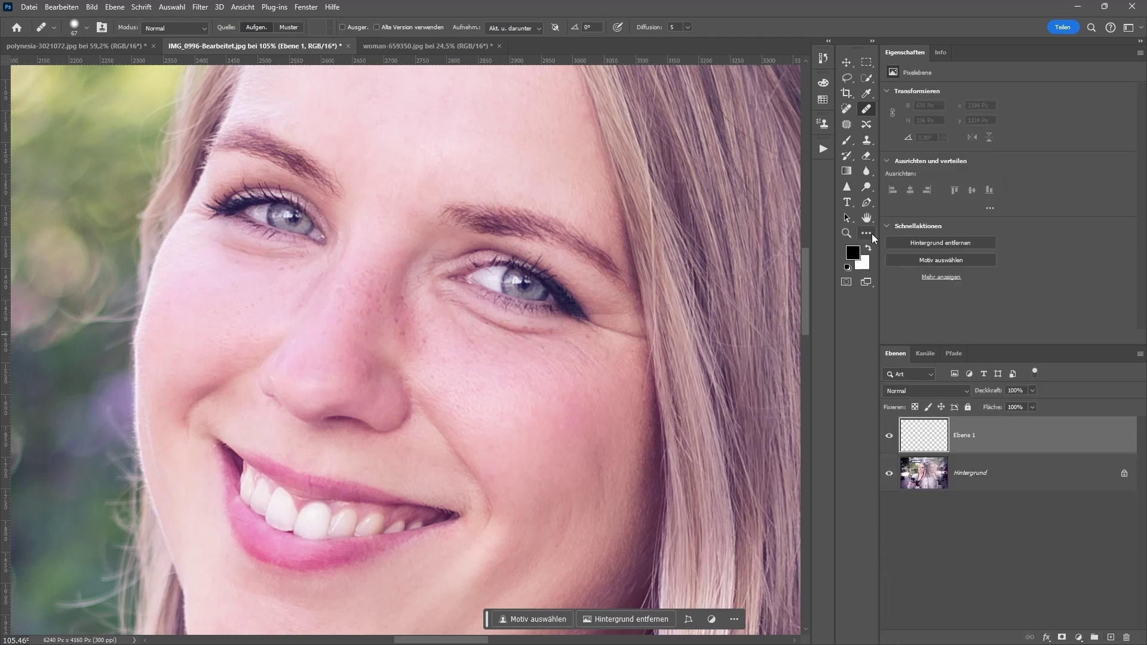
Erase the fine lines under the eye with the Remove tool, then check Edit > Fade.
click(873, 235)
click(909, 500)
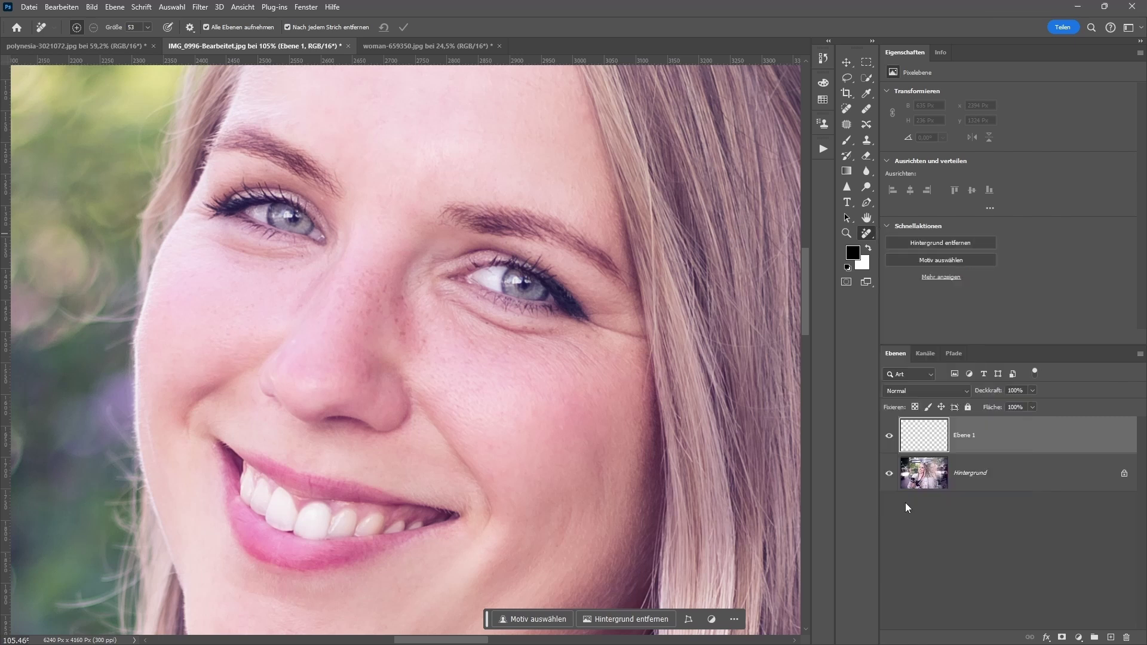
drag(311, 256, 218, 242)
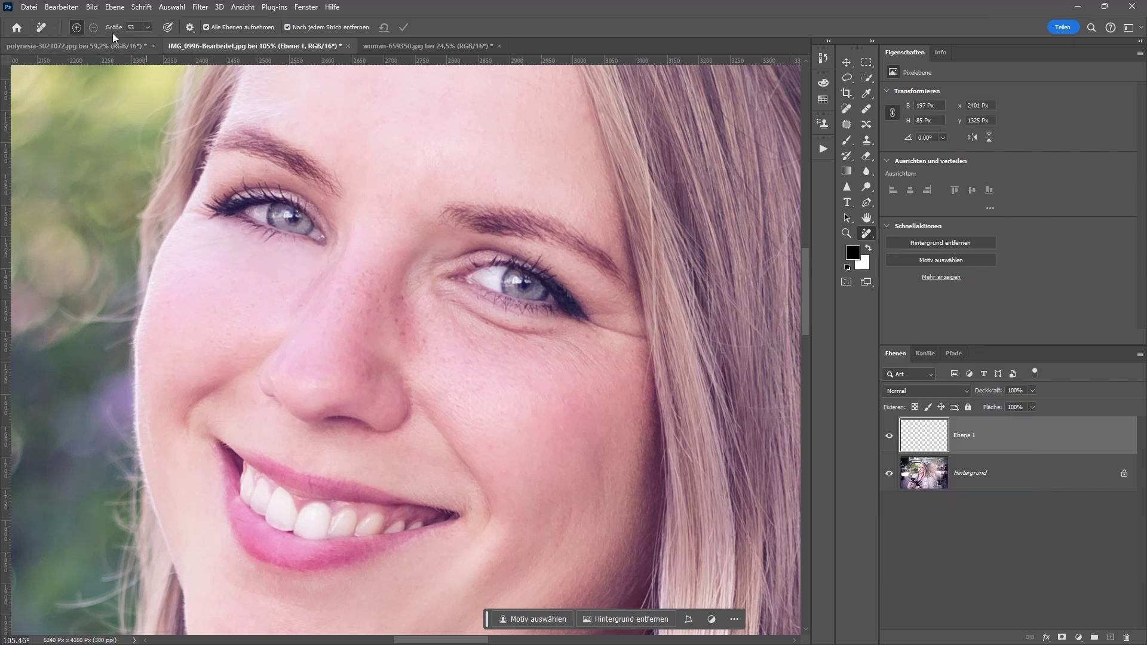
click(61, 7)
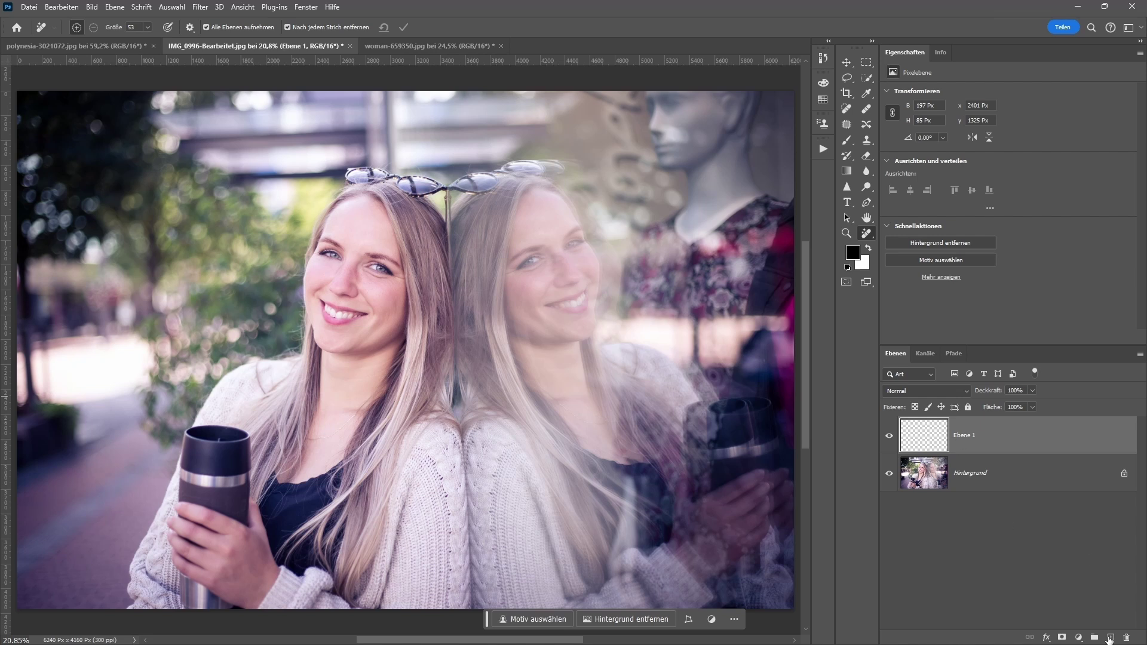
Add empty layers above Ebene 1, compare its retouch on and off, and select Ebene 1.
click(1110, 637)
click(1109, 638)
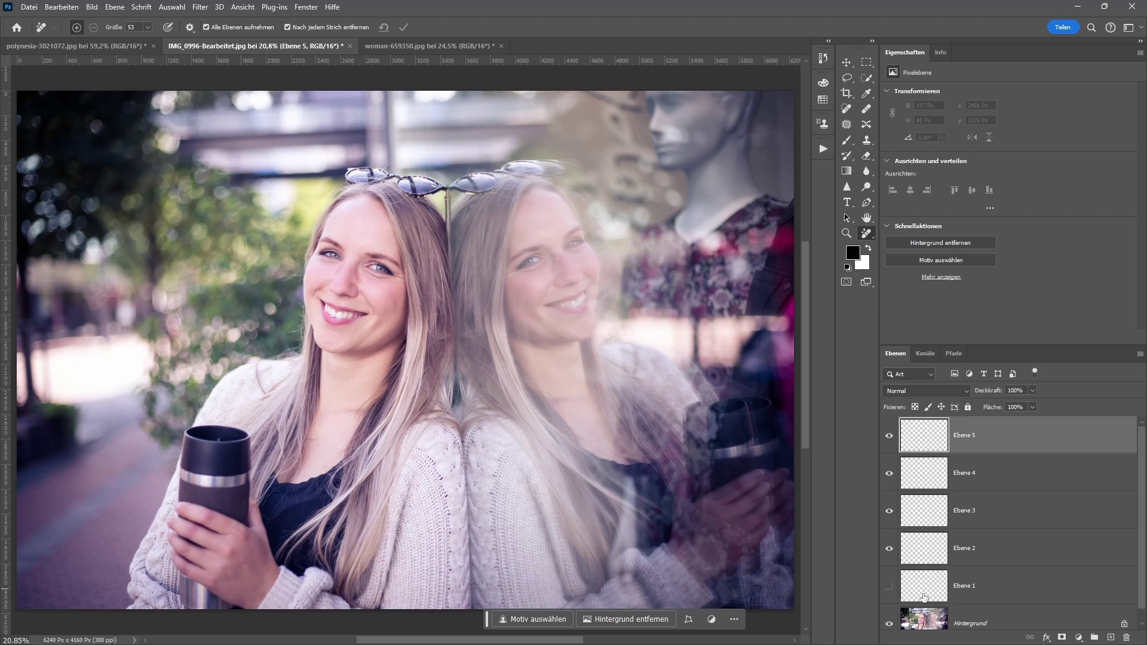
click(891, 587)
click(889, 589)
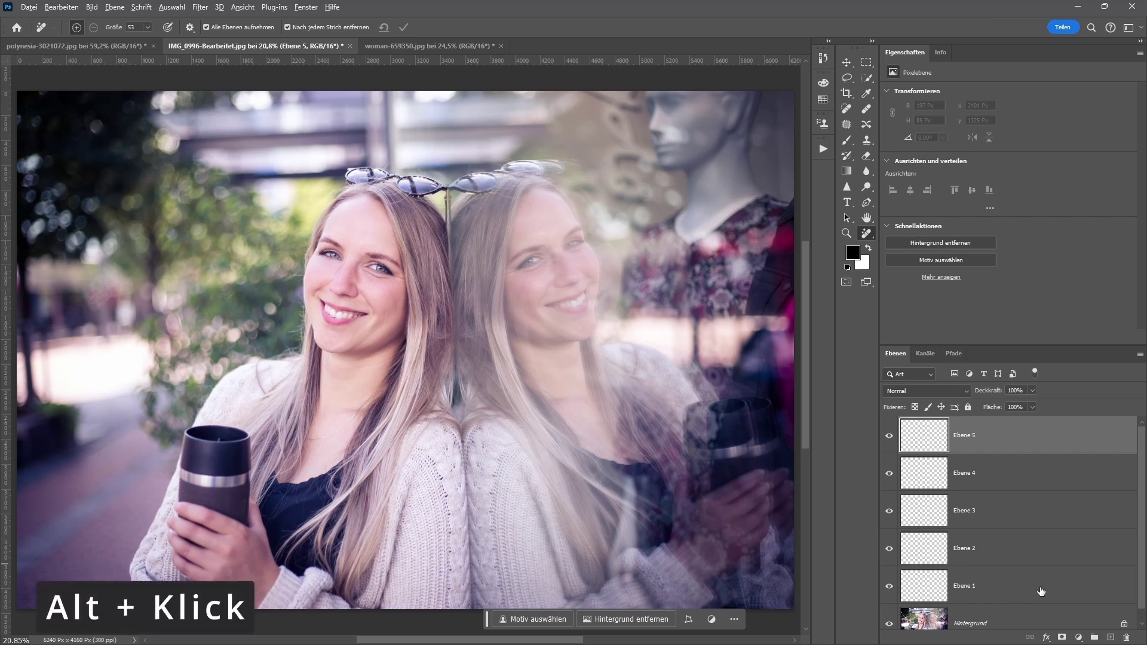
alt+click(1041, 592)
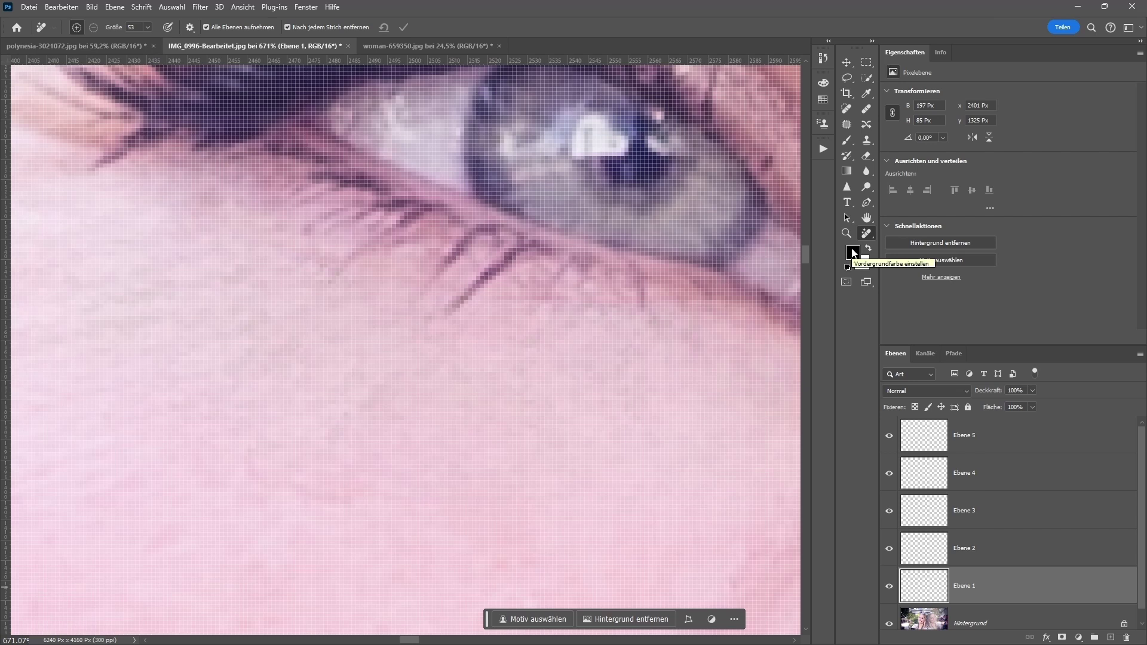
click(890, 586)
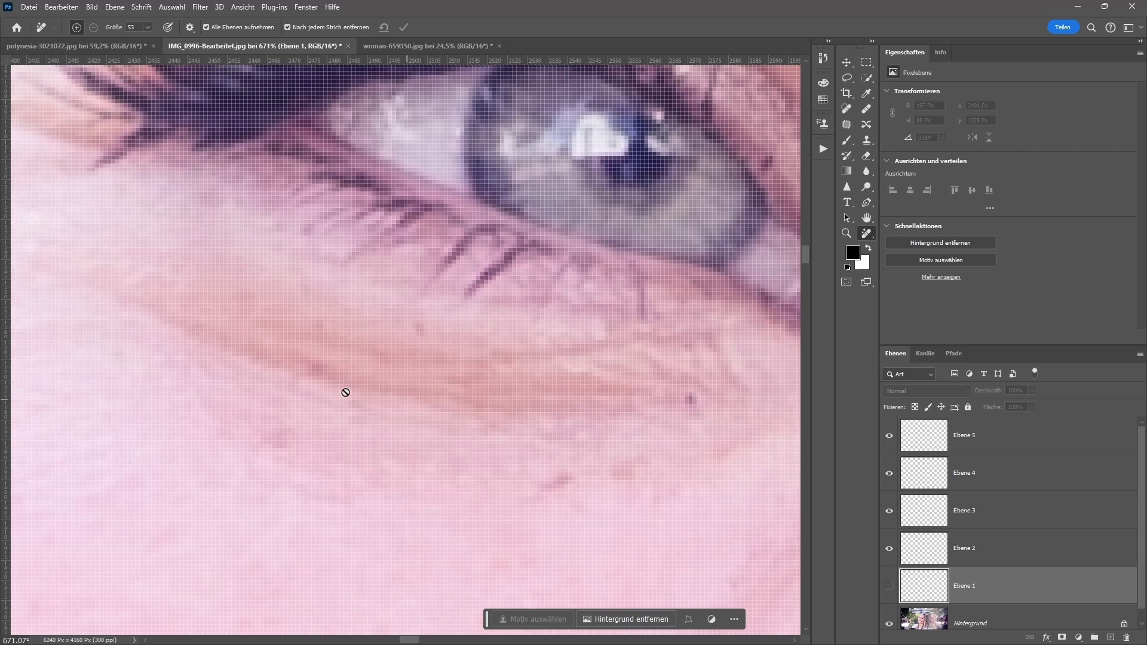
click(889, 586)
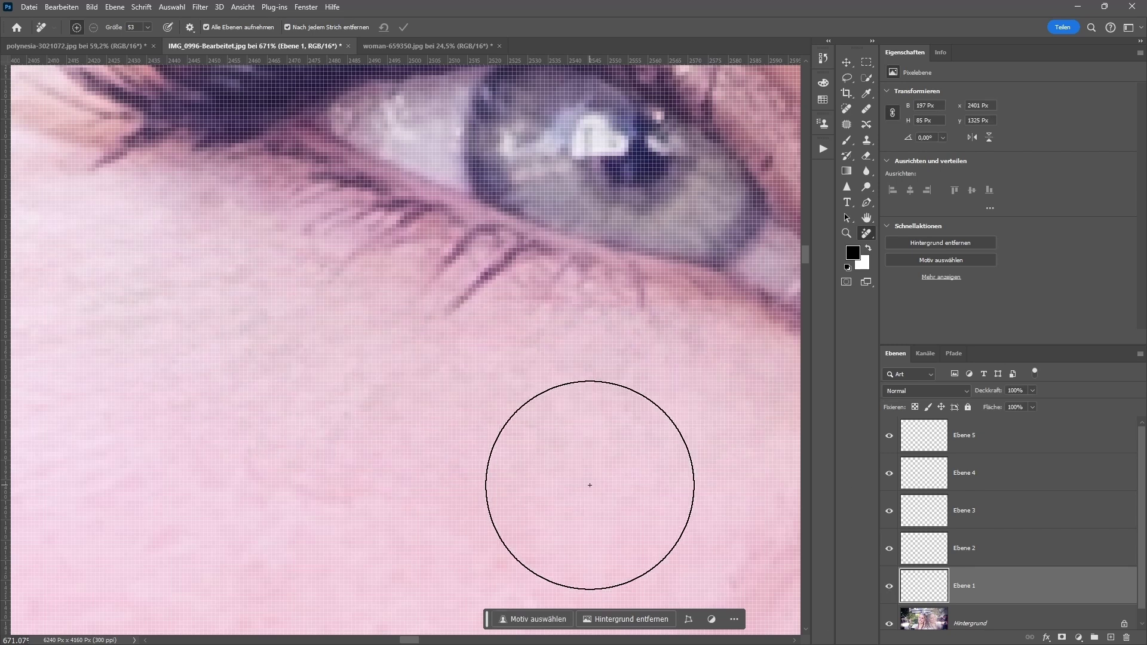
Heal the wrinkle and another spot under the right eye on Ebene 1.
scroll(590, 486, down, 2)
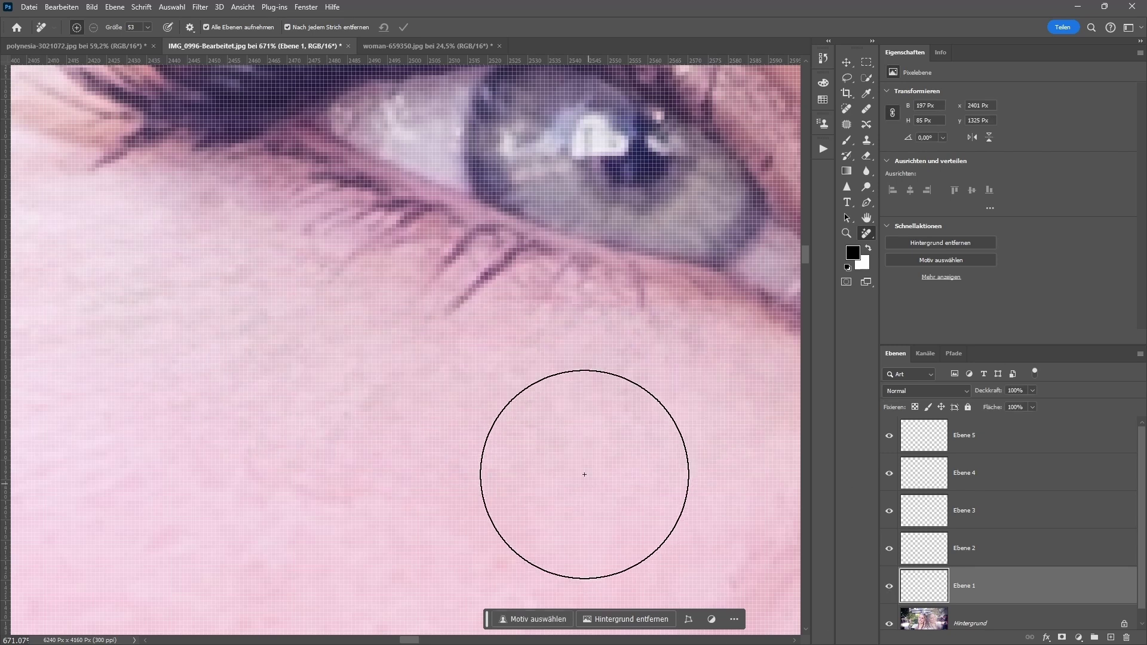
scroll(590, 485, down, 5)
scroll(586, 466, down, 5)
drag(584, 451, 379, 325)
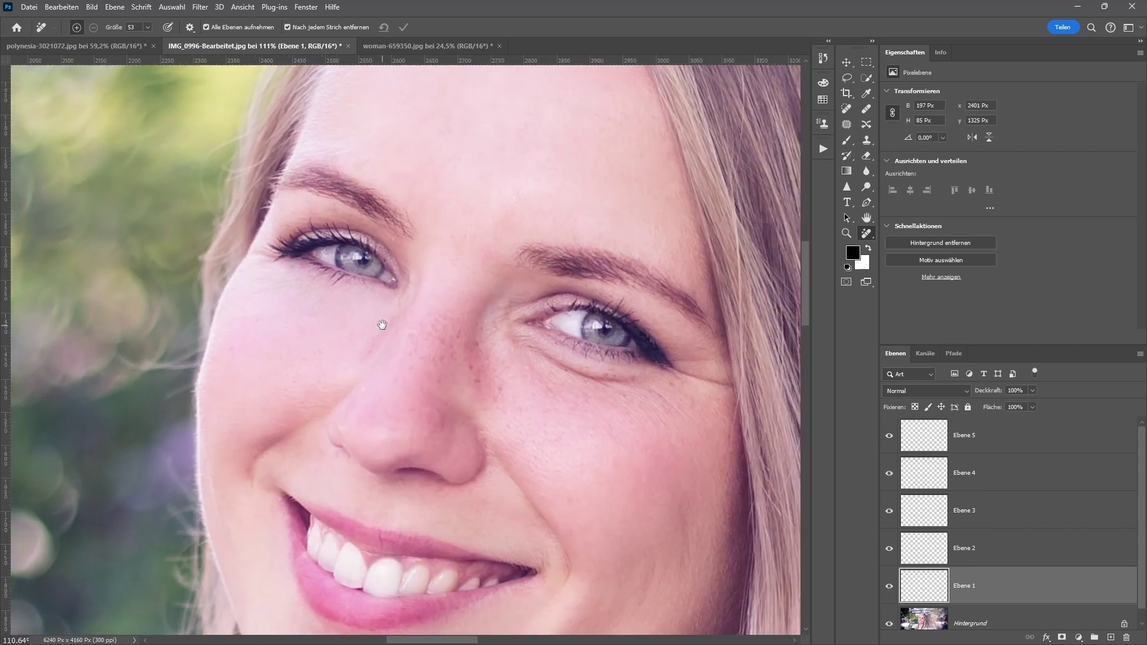
click(867, 111)
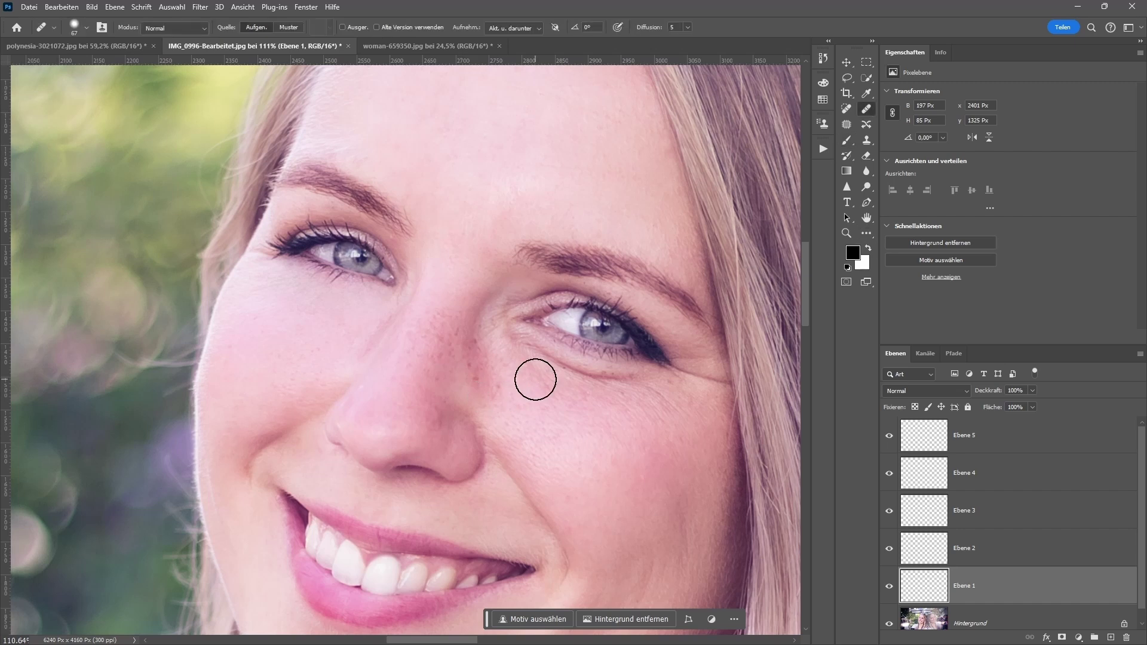
drag(574, 375, 633, 379)
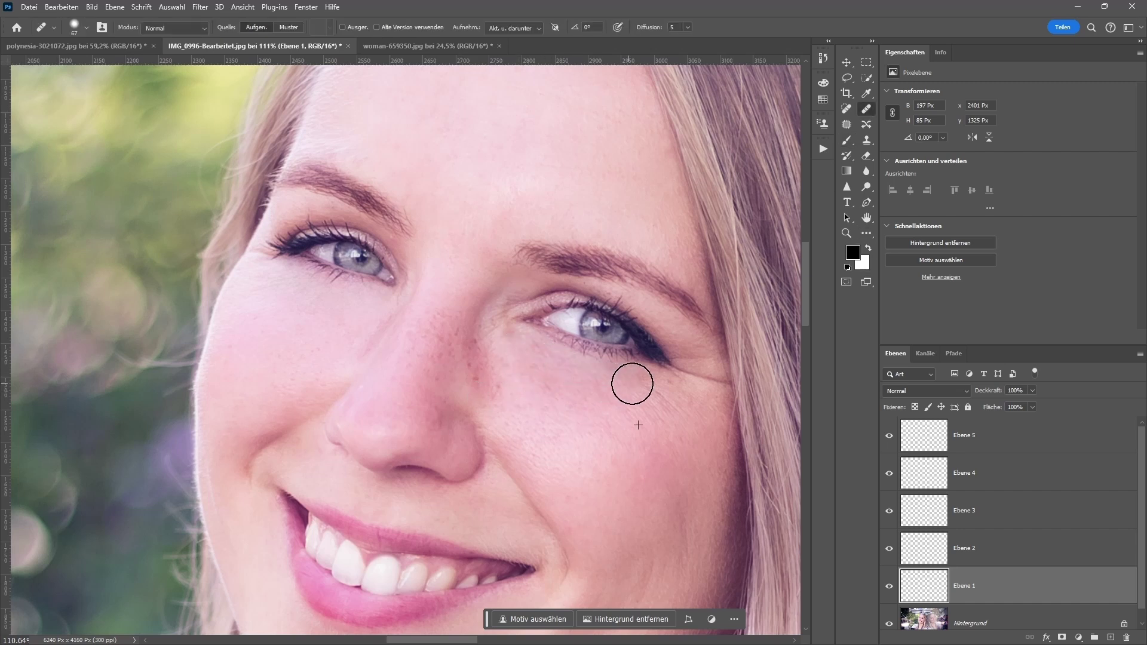
click(635, 459)
scroll(591, 442, down, 6)
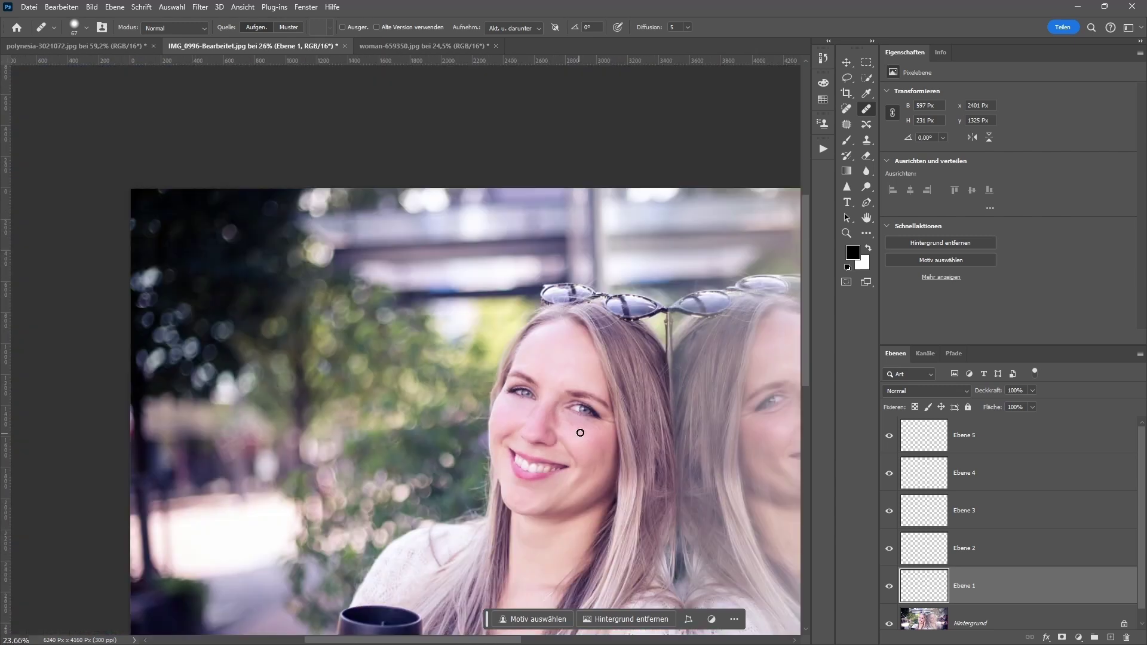
key(ctrl+0)
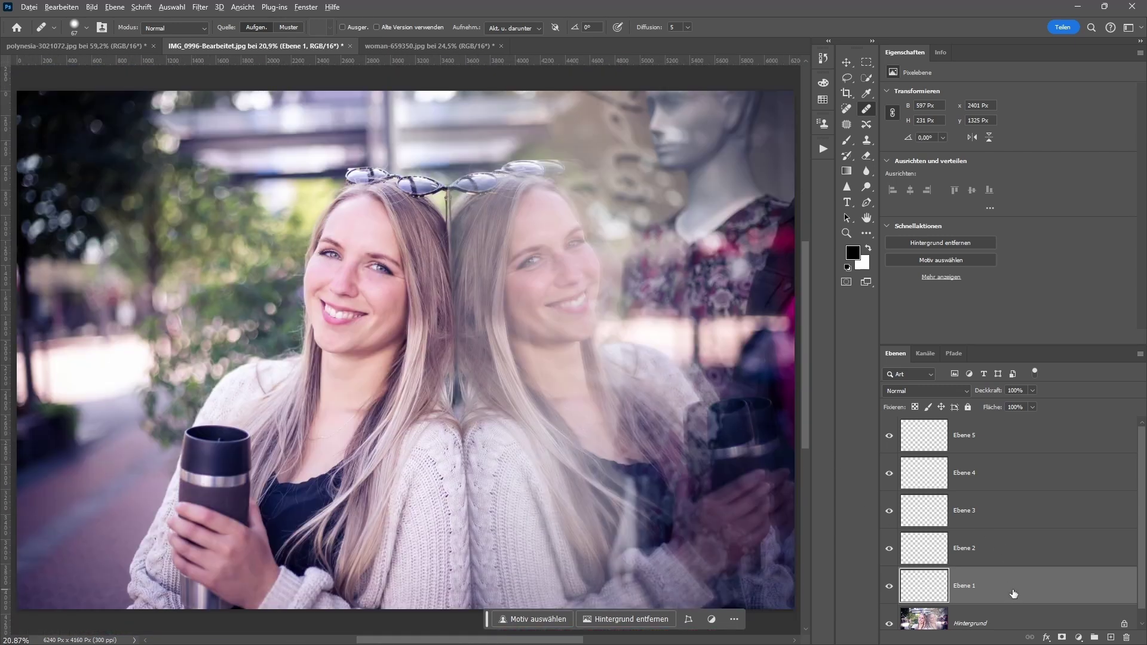
scroll(343, 260, up, 10)
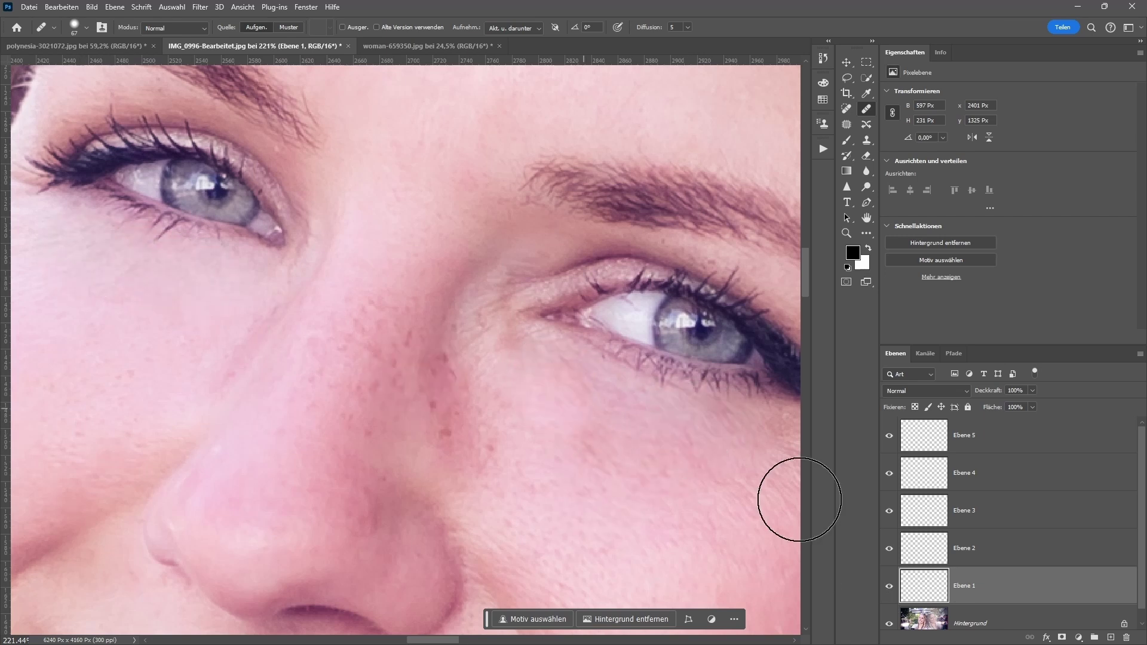
click(889, 586)
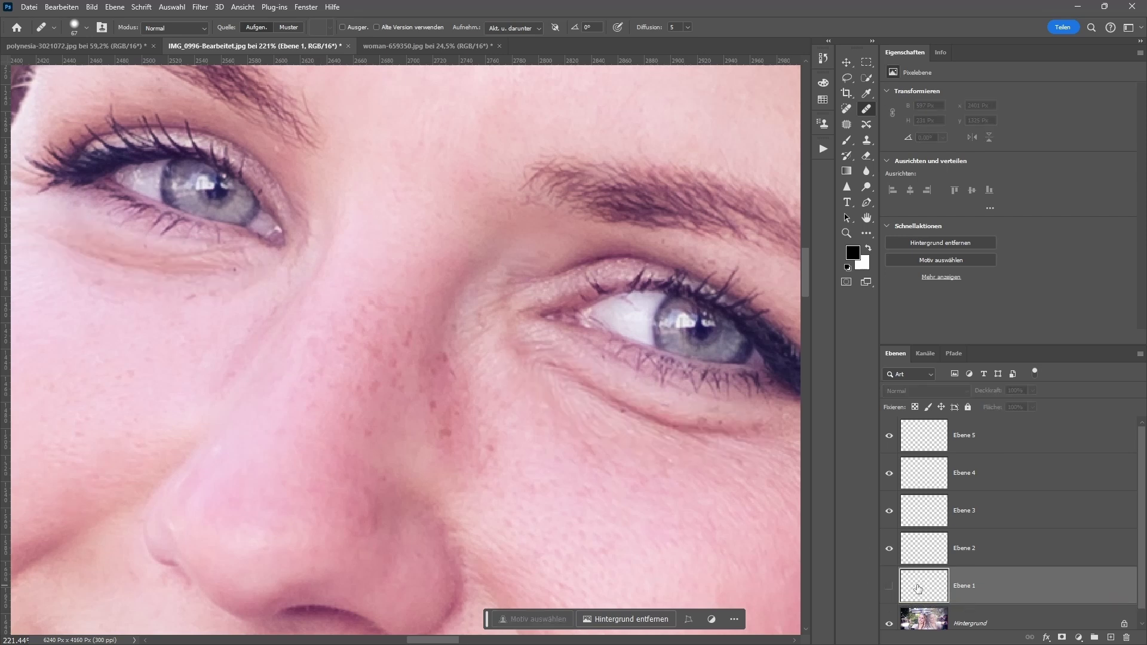
click(889, 586)
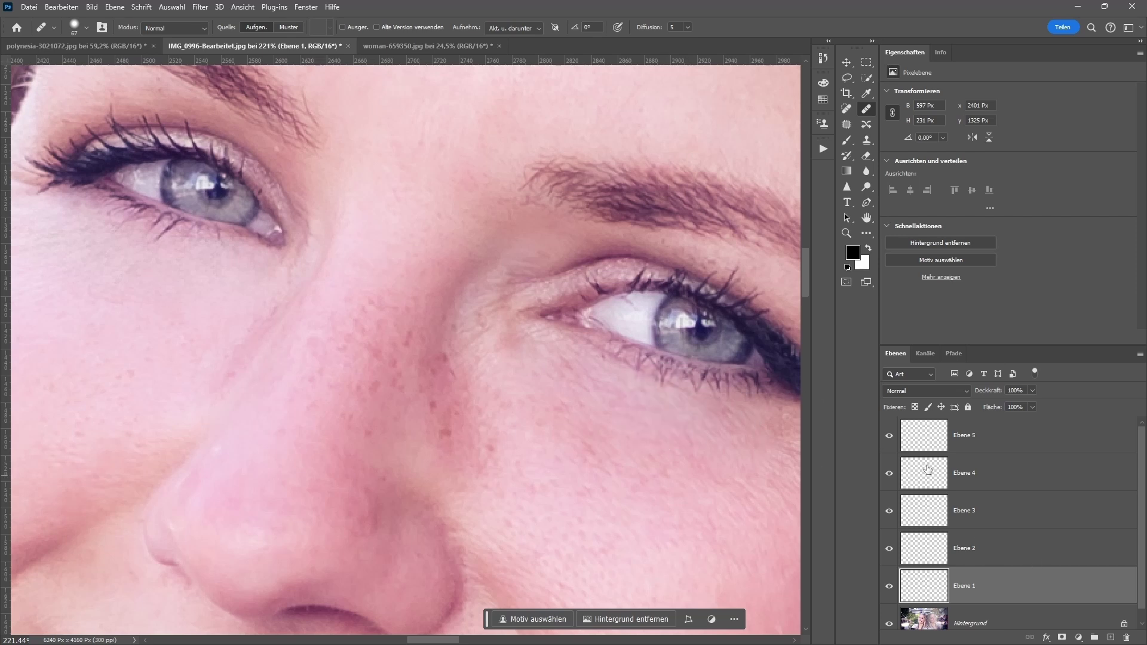
alt+click(891, 589)
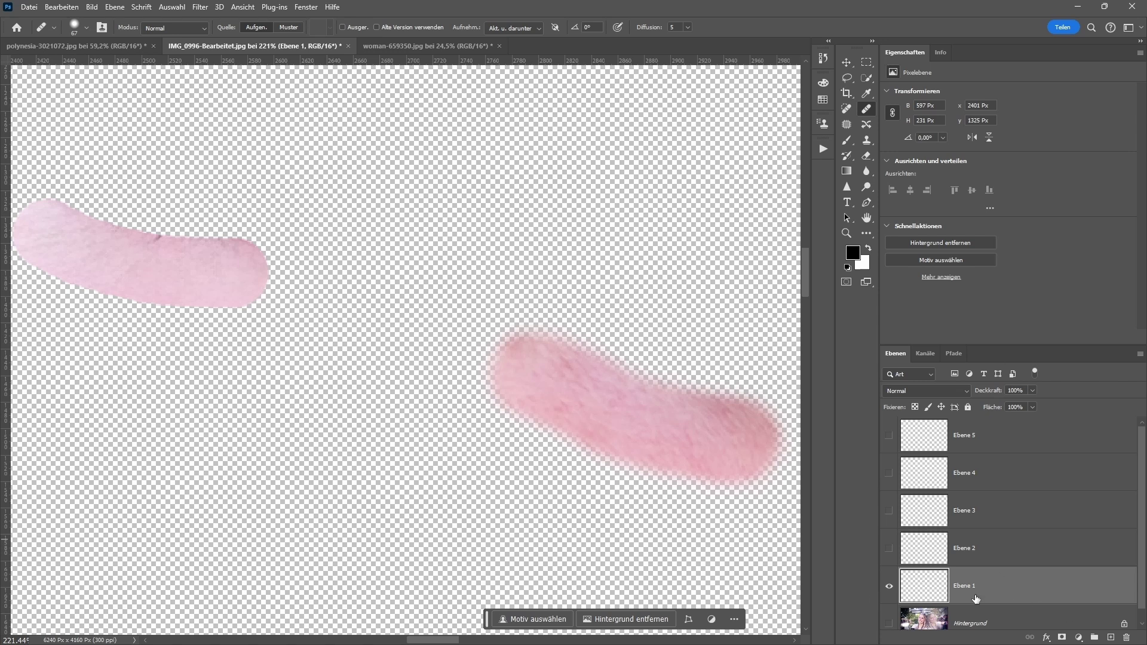
alt+click(890, 587)
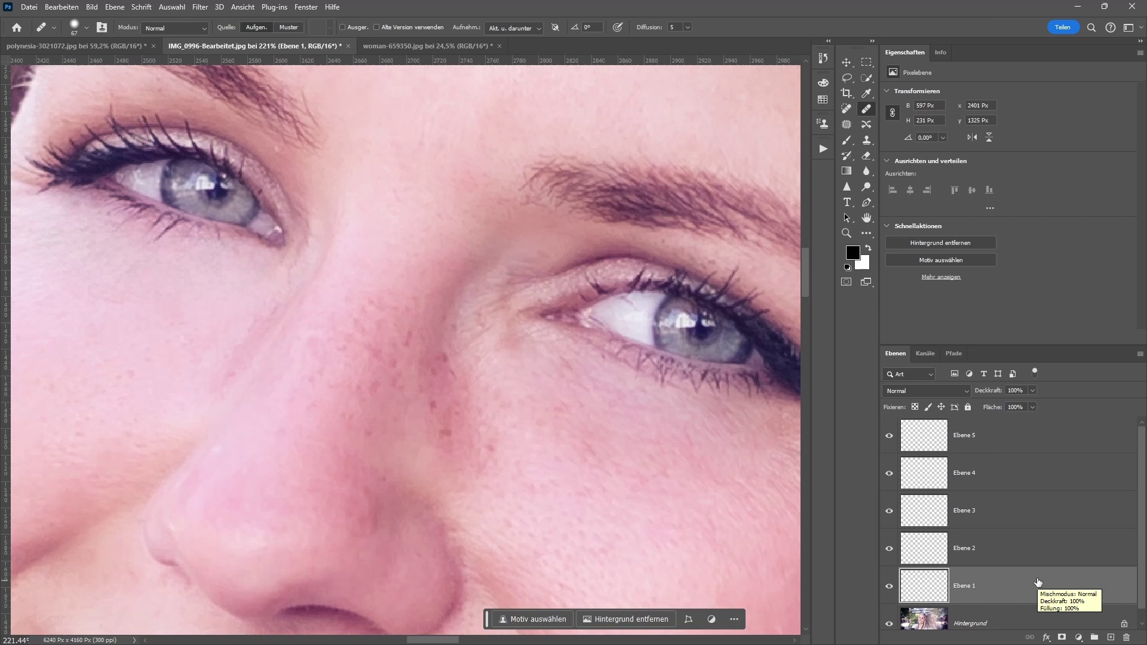
scroll(562, 329, down, 1)
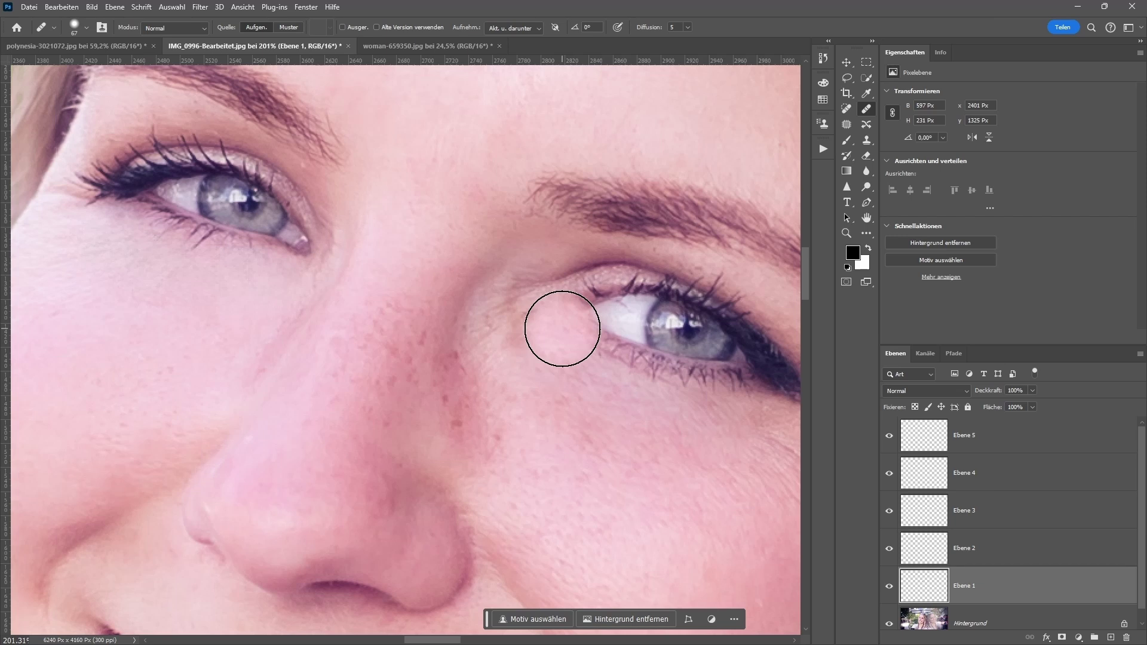
Fit the whole portrait in the window with Ctrl+0.
key(ctrl+0)
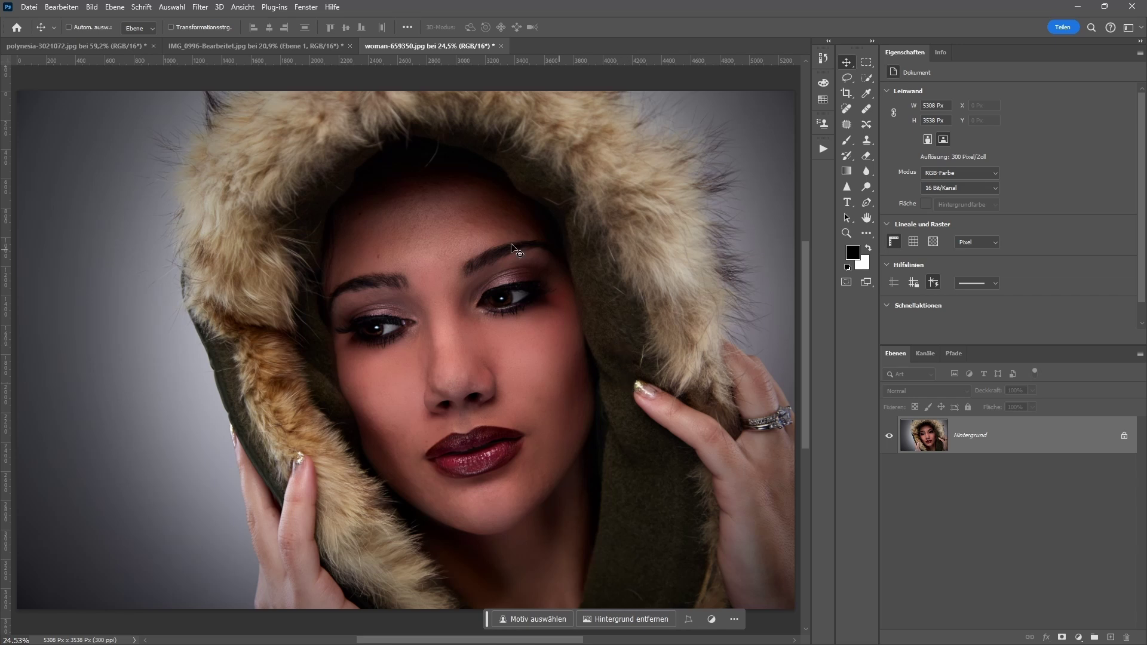
Zoom in and pan over the fur-hood portrait to inspect the nose, lips and facial skin.
scroll(478, 245, up, 2)
scroll(437, 242, up, 2)
scroll(418, 239, up, 2)
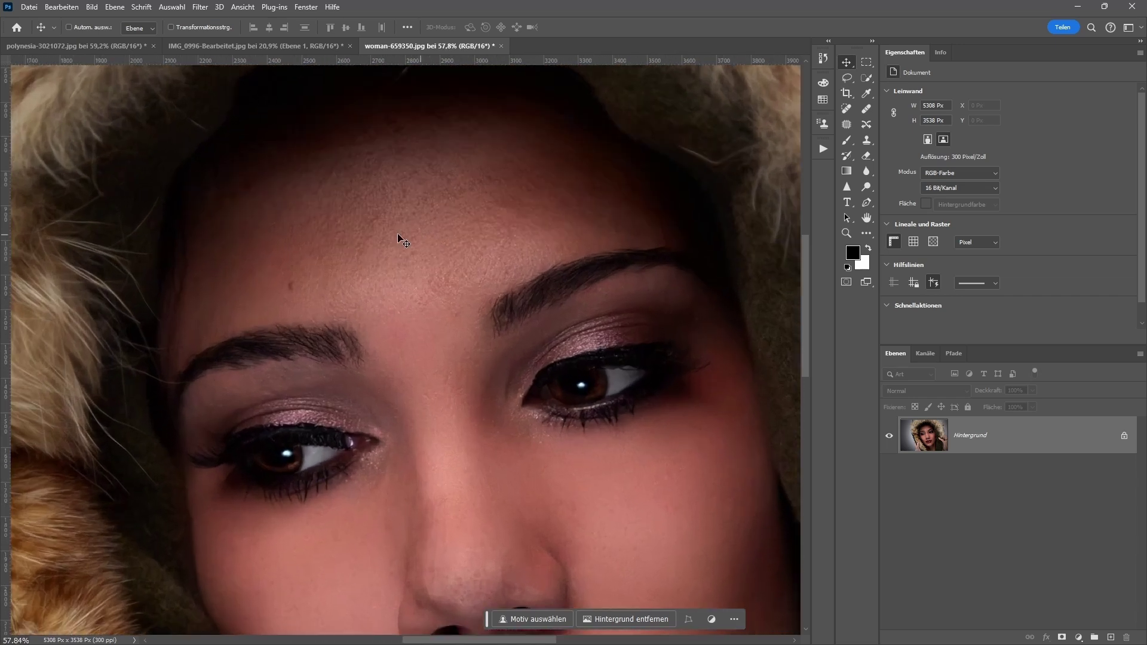
scroll(371, 240, up, 2)
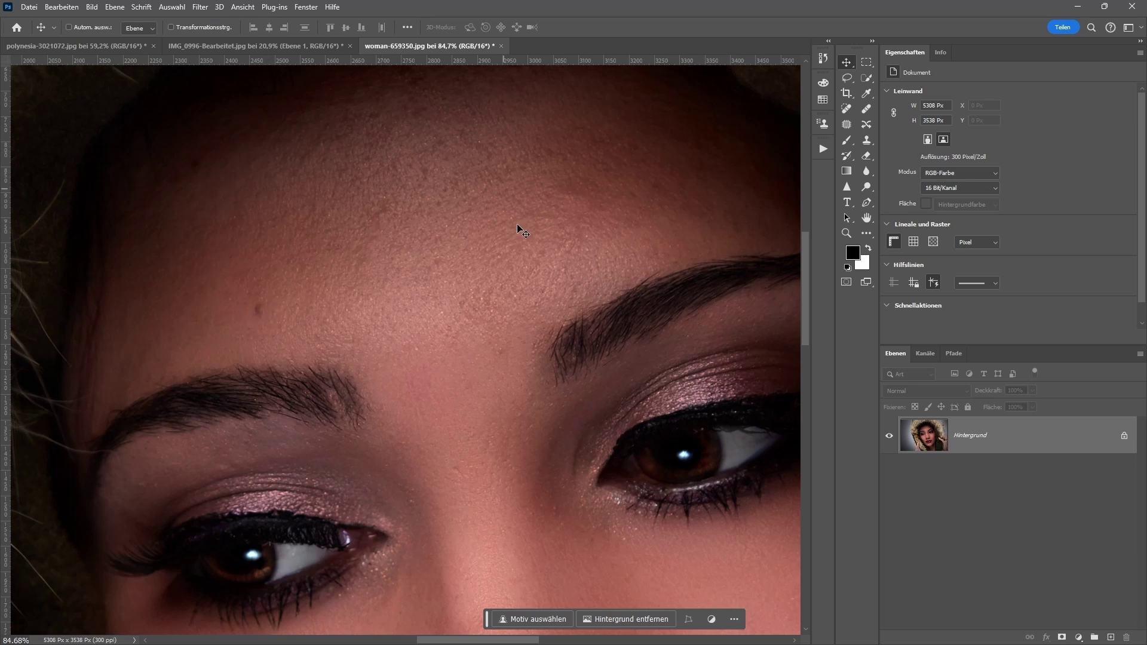
scroll(494, 328, down, 1)
drag(497, 431, 492, 187)
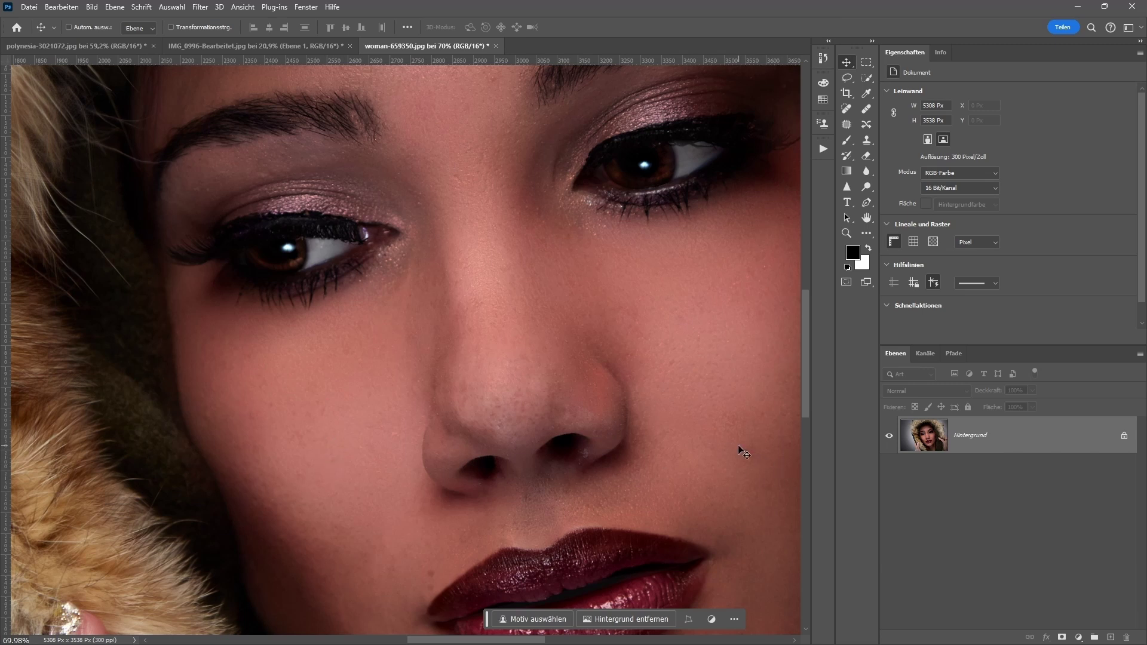
scroll(628, 400, down, 3)
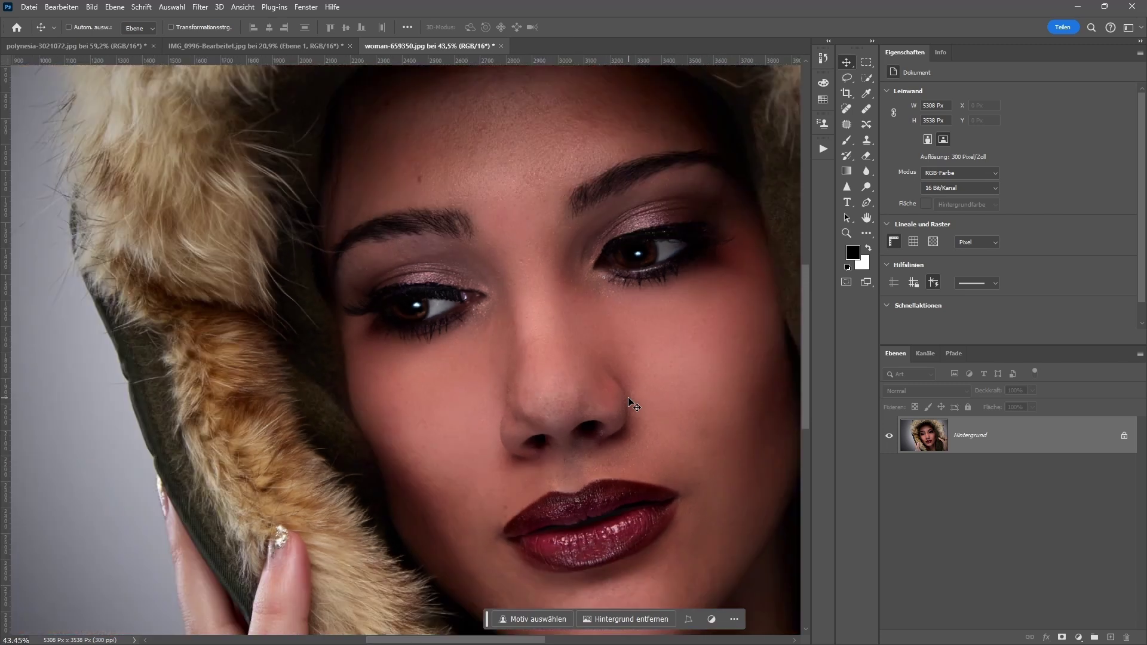
scroll(629, 400, down, 2)
scroll(632, 404, down, 2)
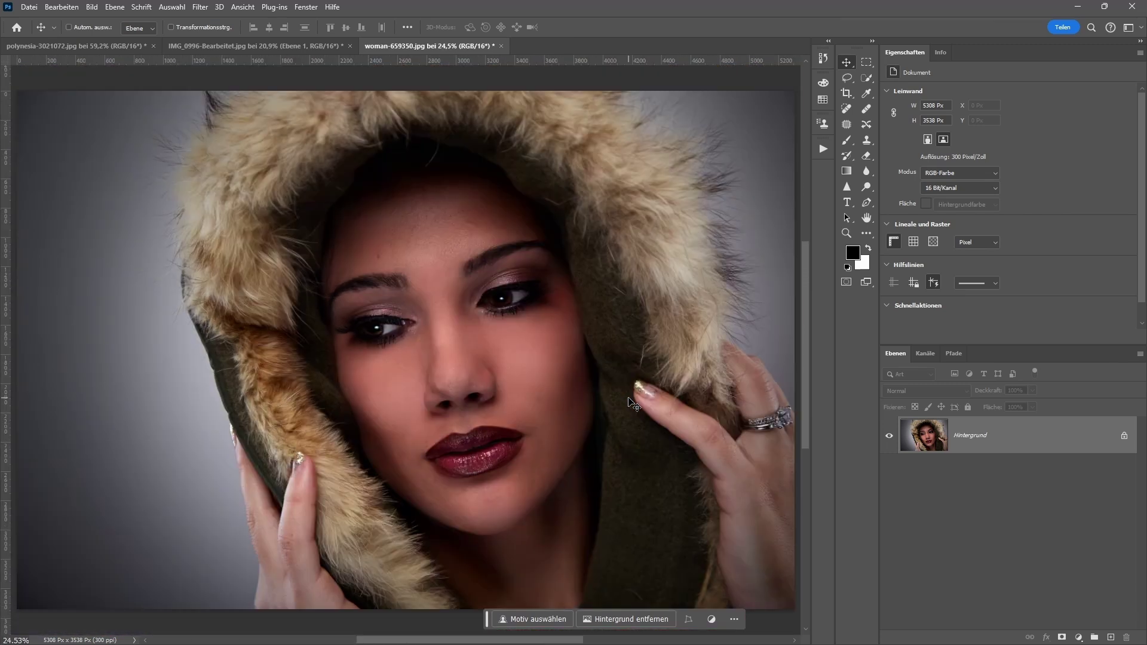
Add a Schwarzweiß adjustment layer to the fur-hood portrait, blended in Luminanz mode.
click(1080, 638)
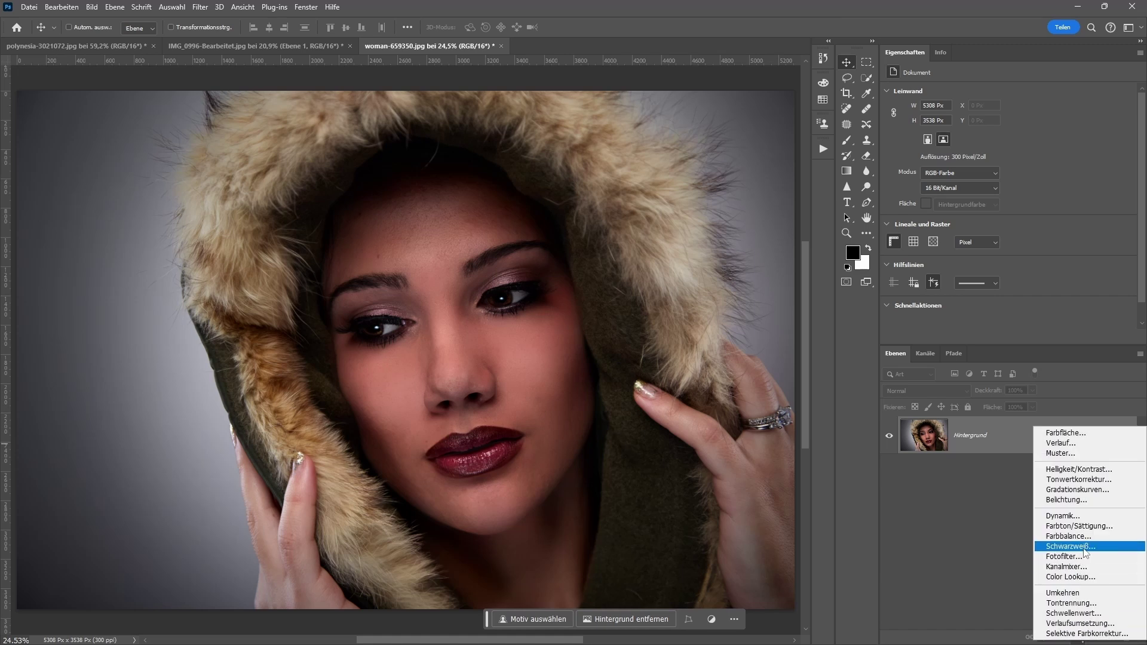
click(1071, 546)
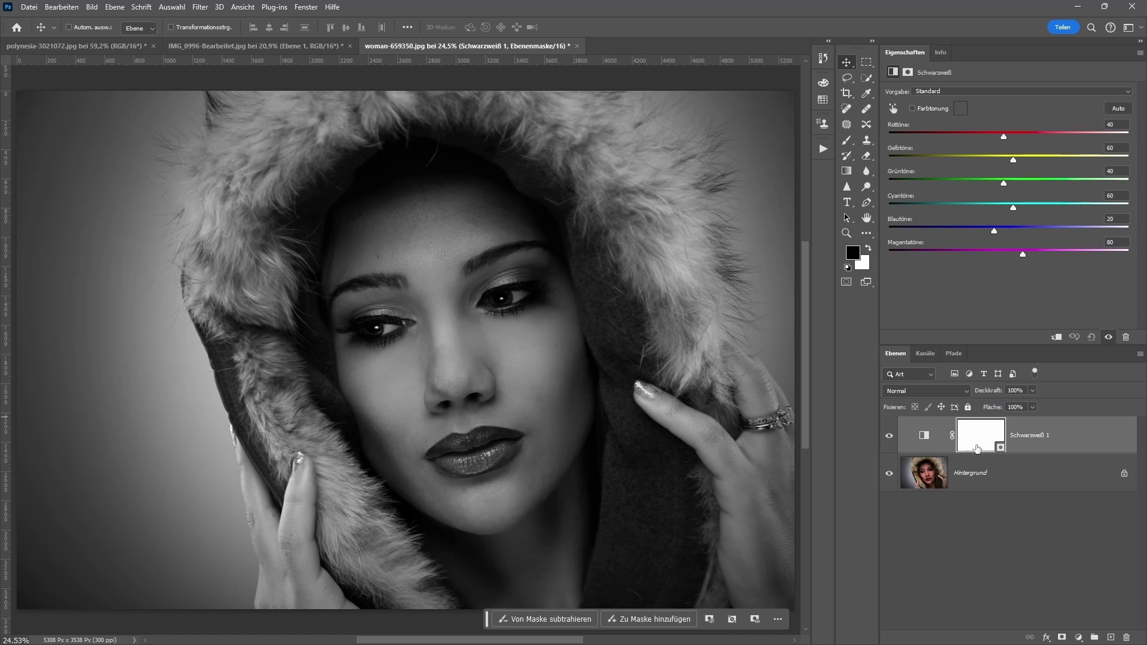
click(968, 392)
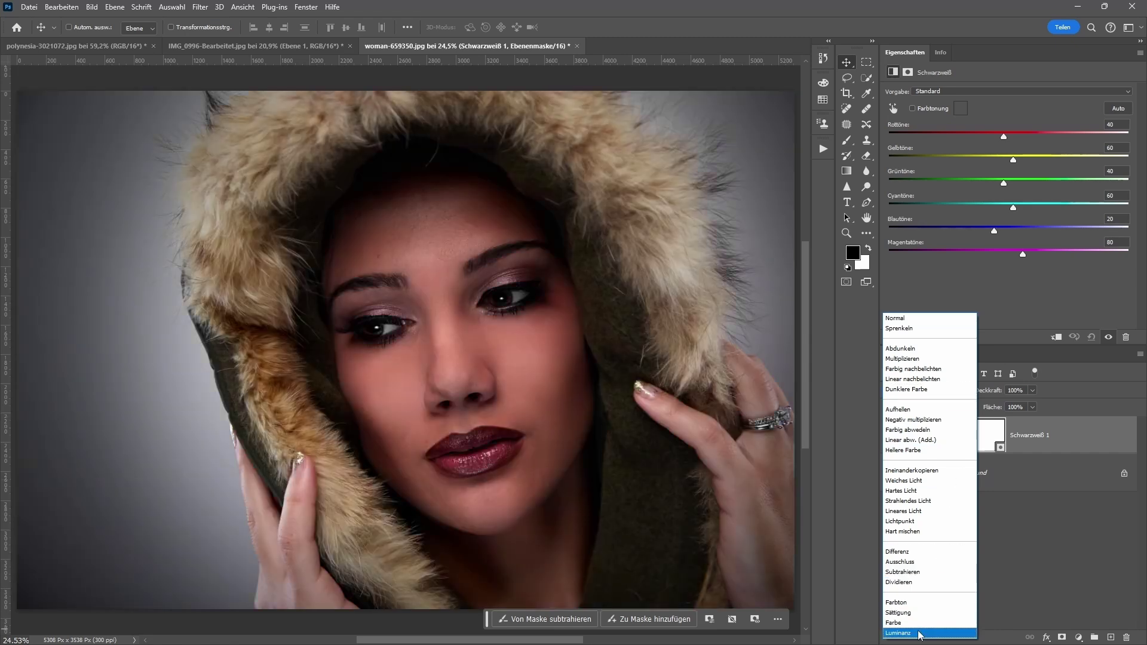
click(908, 633)
Toggle the black-and-white layer's visibility to compare the portrait with and without it.
click(890, 437)
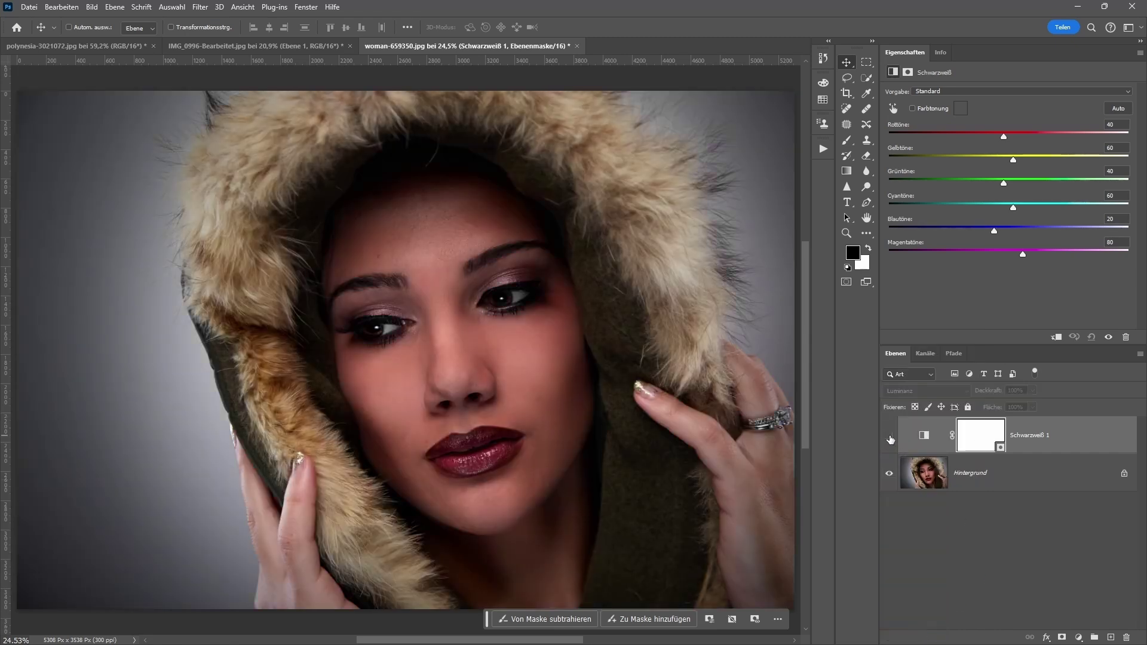
click(889, 437)
click(889, 437)
click(890, 437)
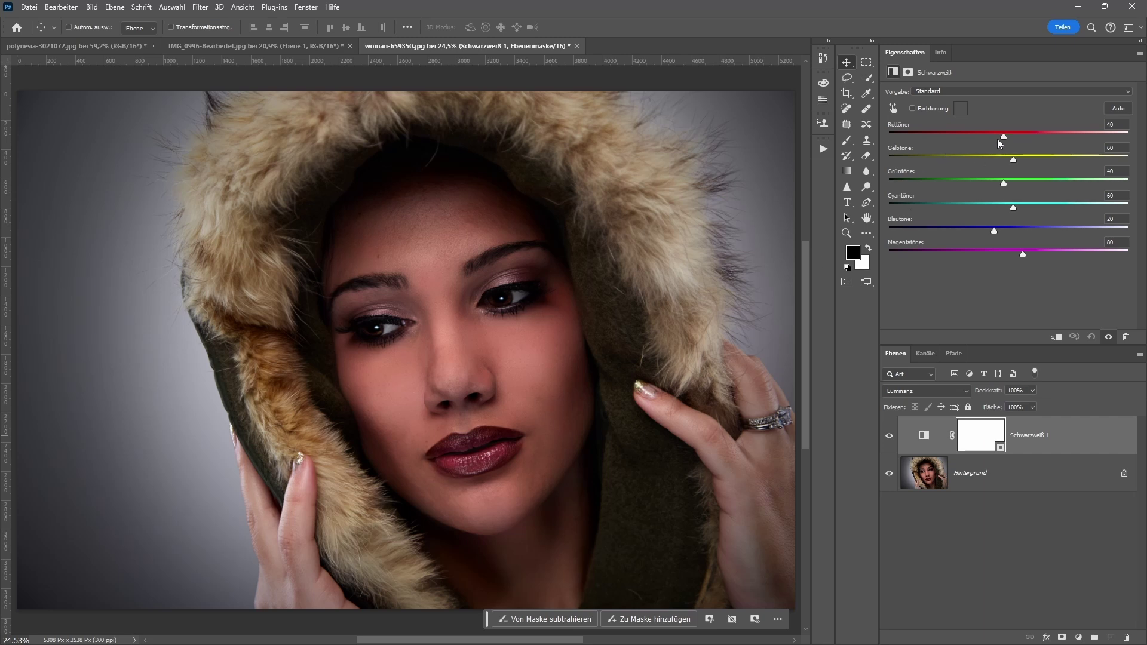
Set the Schwarzweiß reds to -77 and yellows to 1, comparing against the original.
drag(1003, 138, 948, 138)
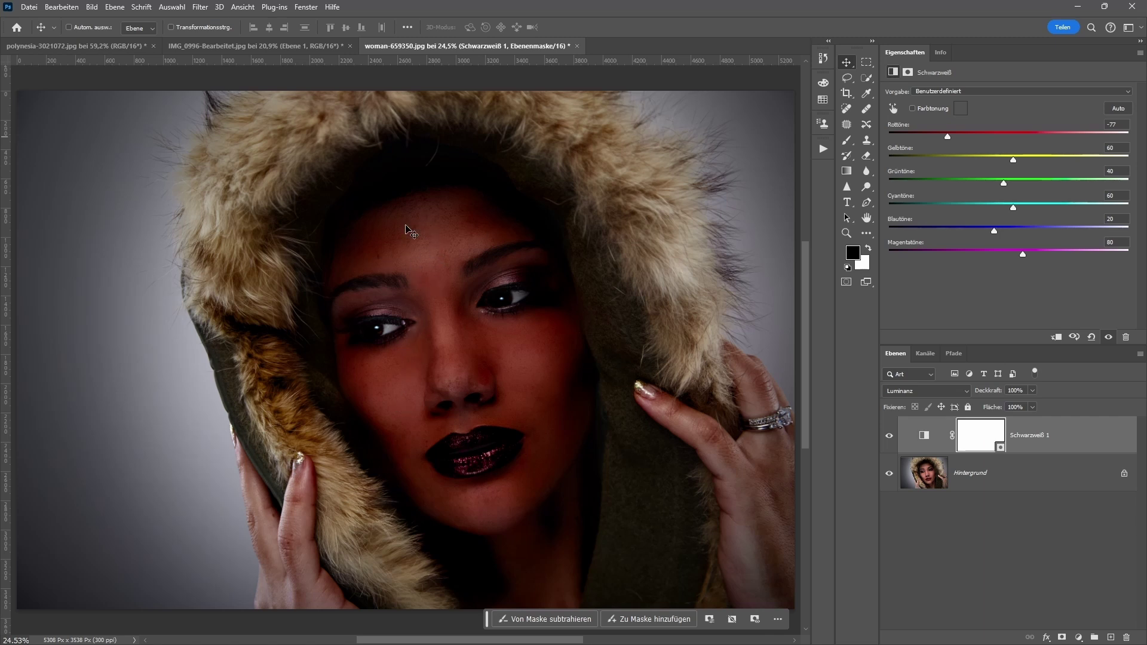
click(890, 436)
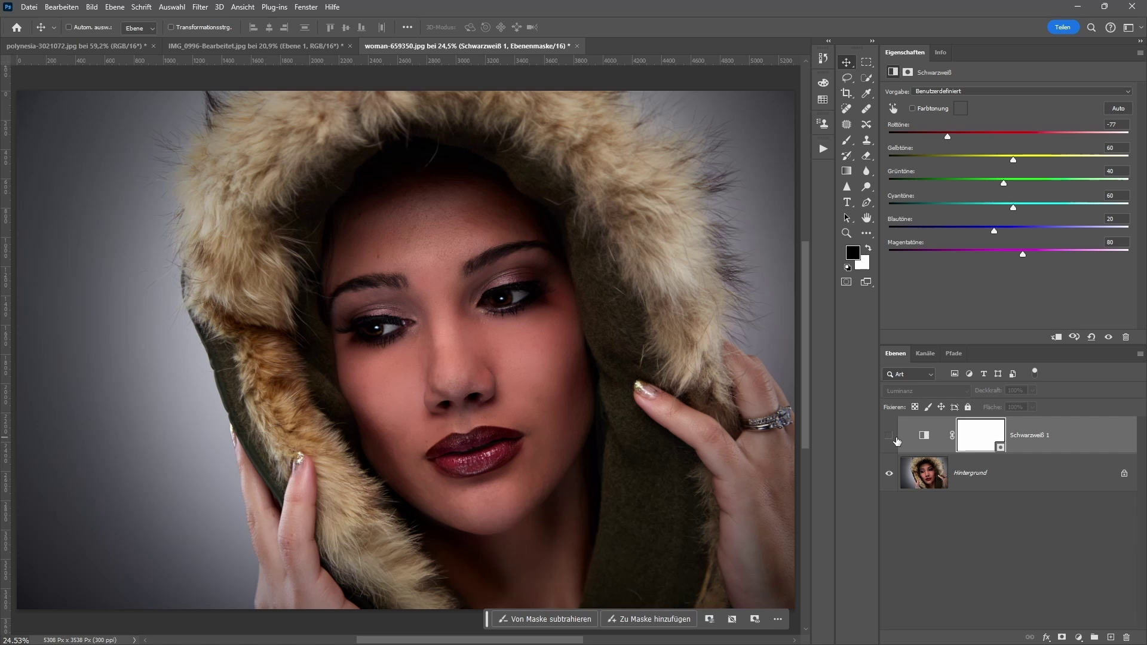
click(890, 436)
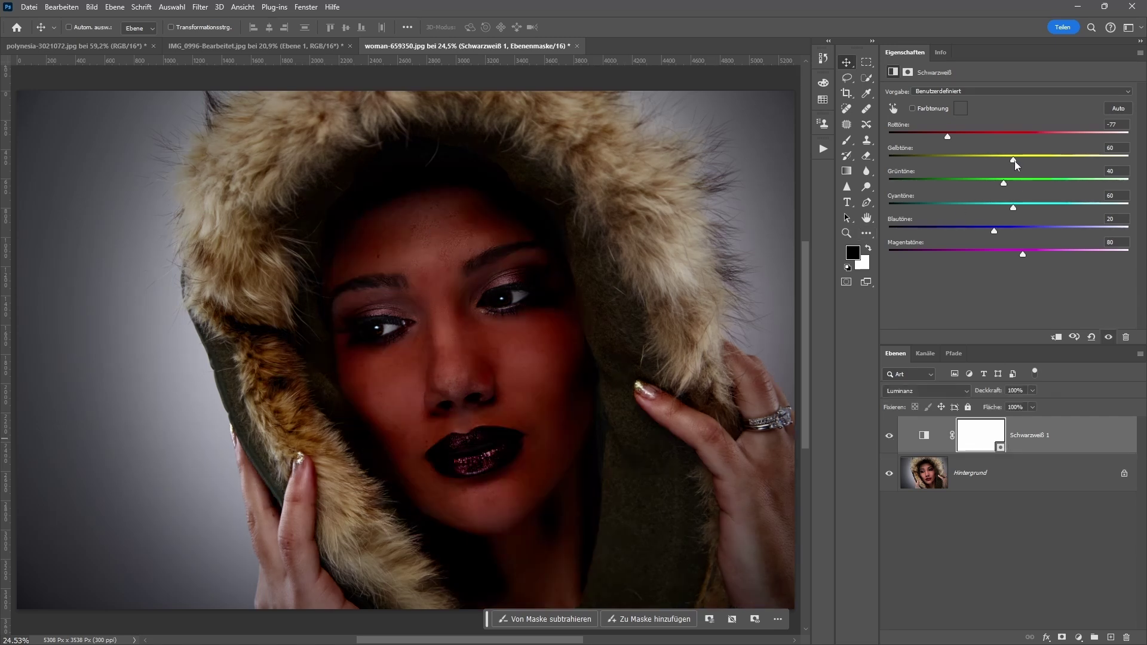
mouse_move(1014, 160)
mouse_down()
mouse_move(1046, 160)
mouse_move(992, 162)
mouse_move(1067, 160)
mouse_move(943, 167)
mouse_move(985, 164)
mouse_up()
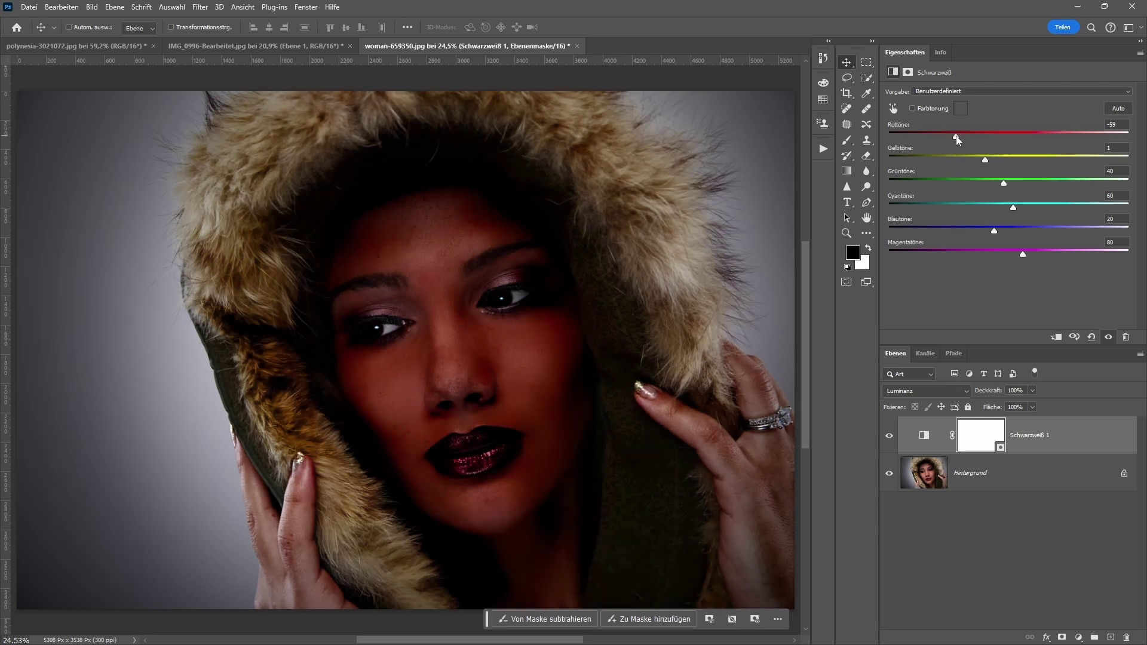
drag(957, 139, 946, 142)
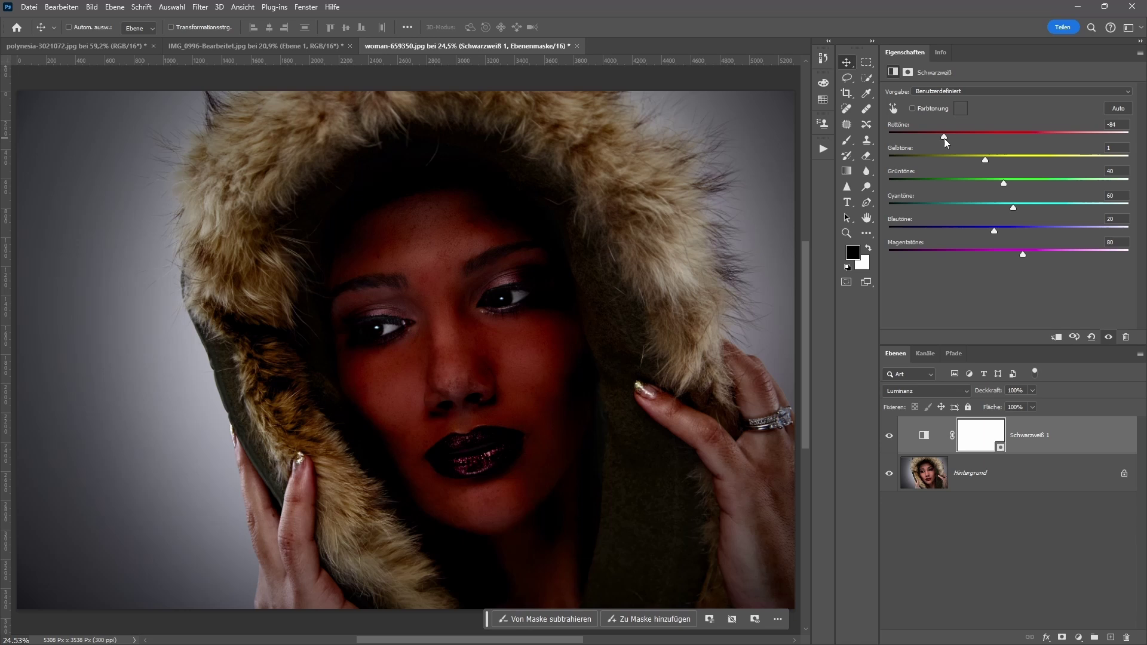
Add a Gradationskurven layer lifting midtones from 84 to 176, zoom in, and select Hintergrund.
click(1079, 638)
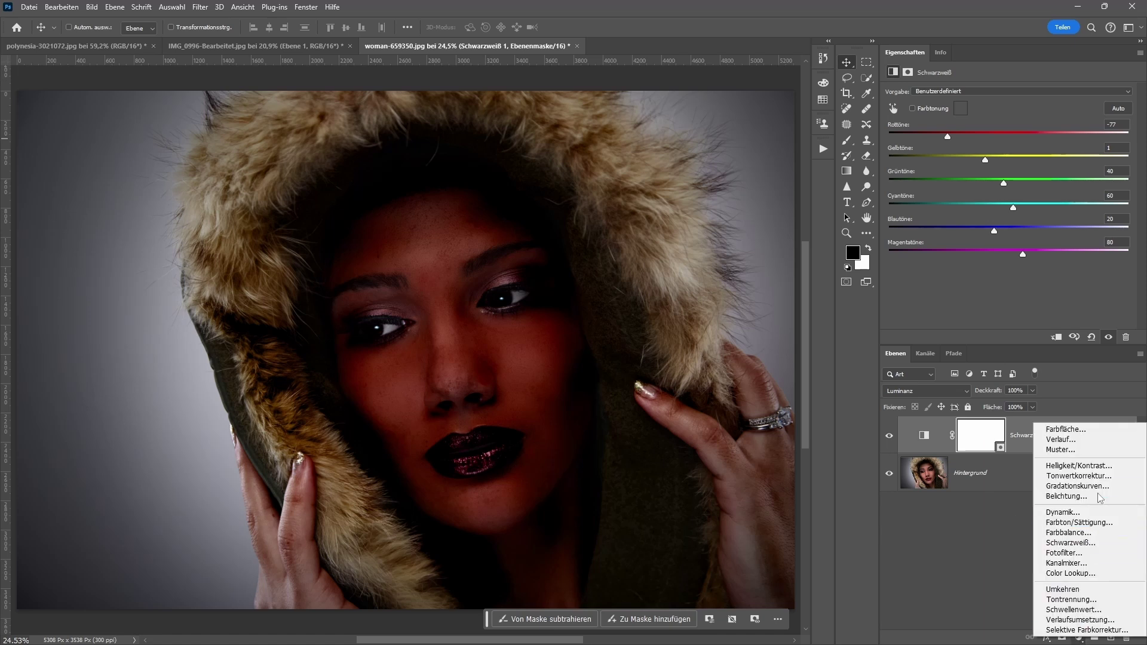
click(1069, 498)
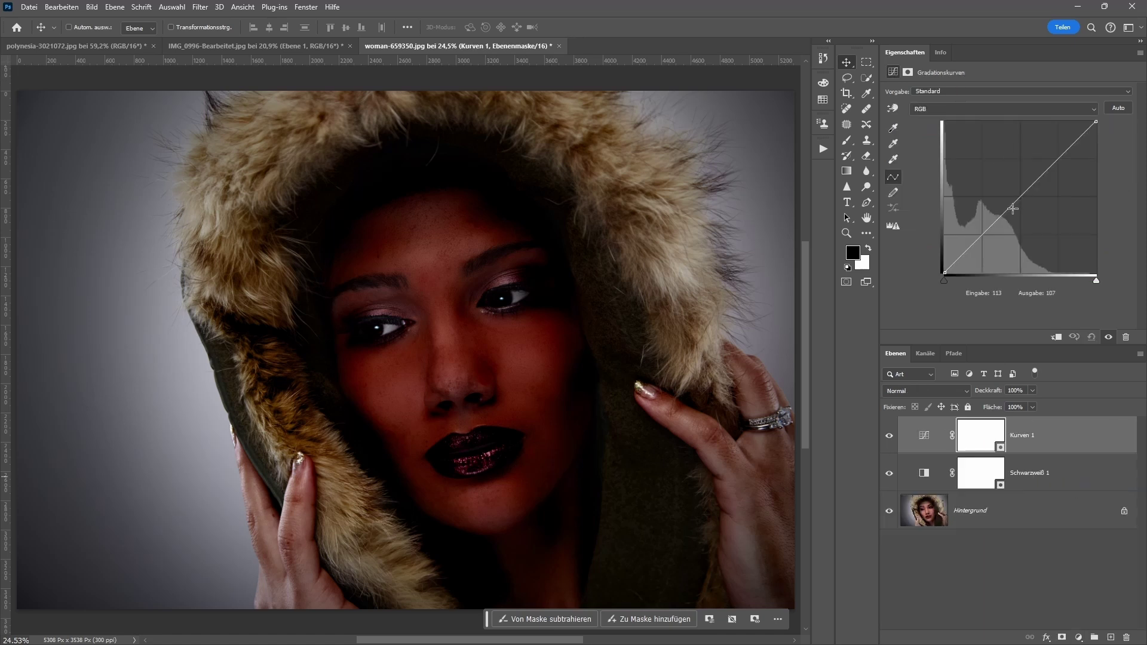
drag(1013, 208, 994, 168)
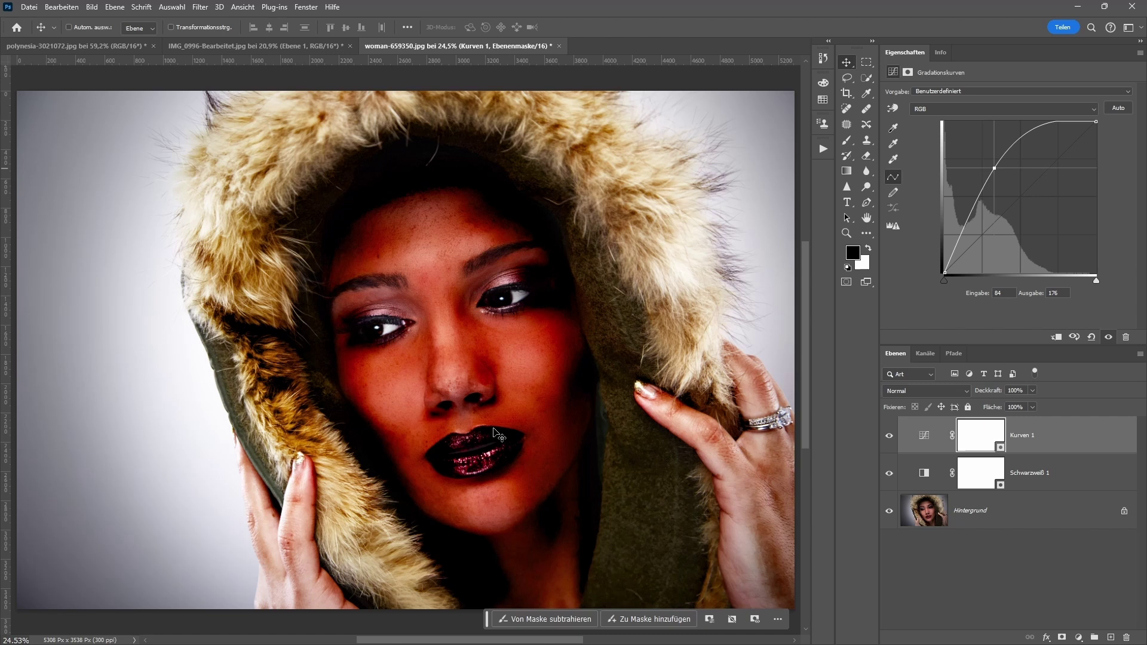
scroll(462, 396, up, 4)
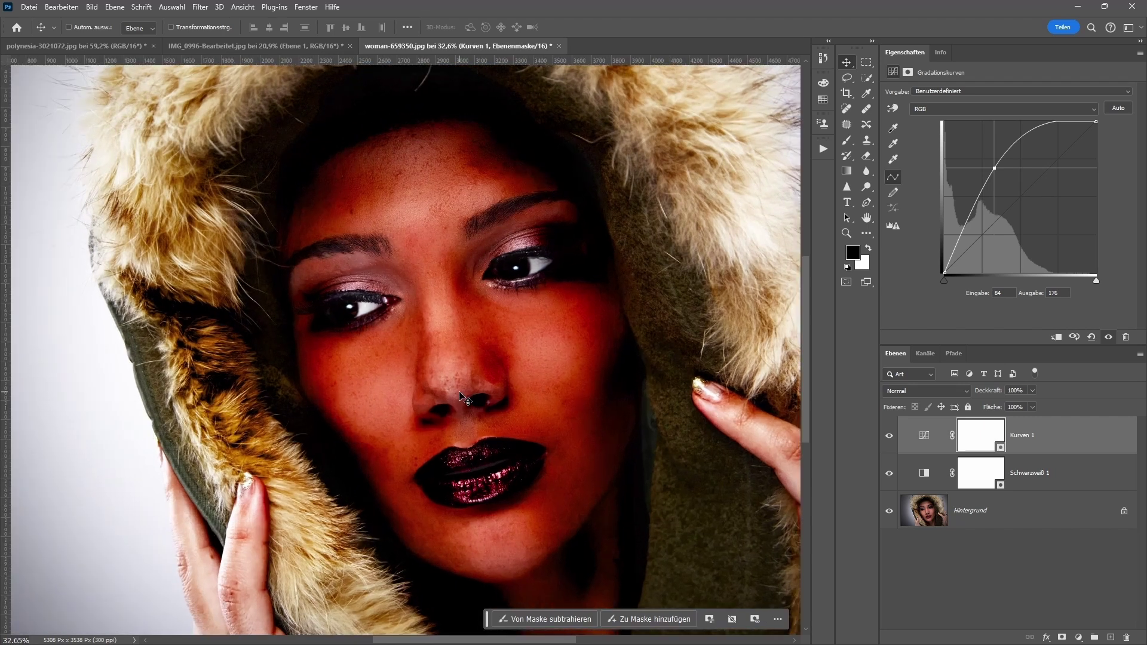
scroll(461, 396, up, 1)
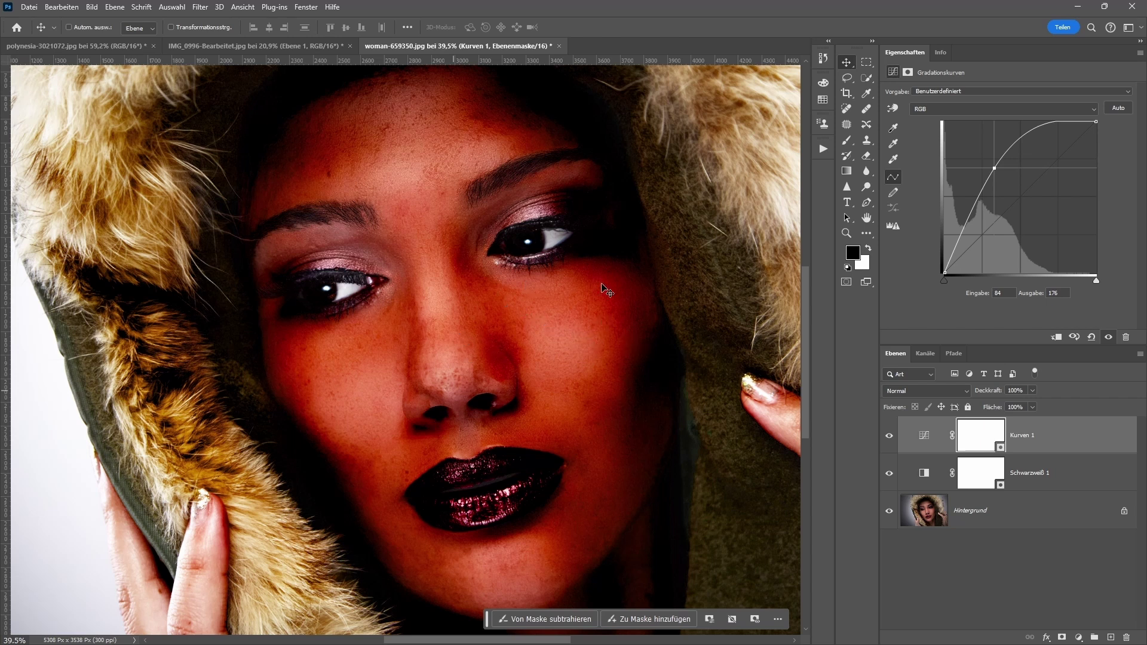
click(978, 520)
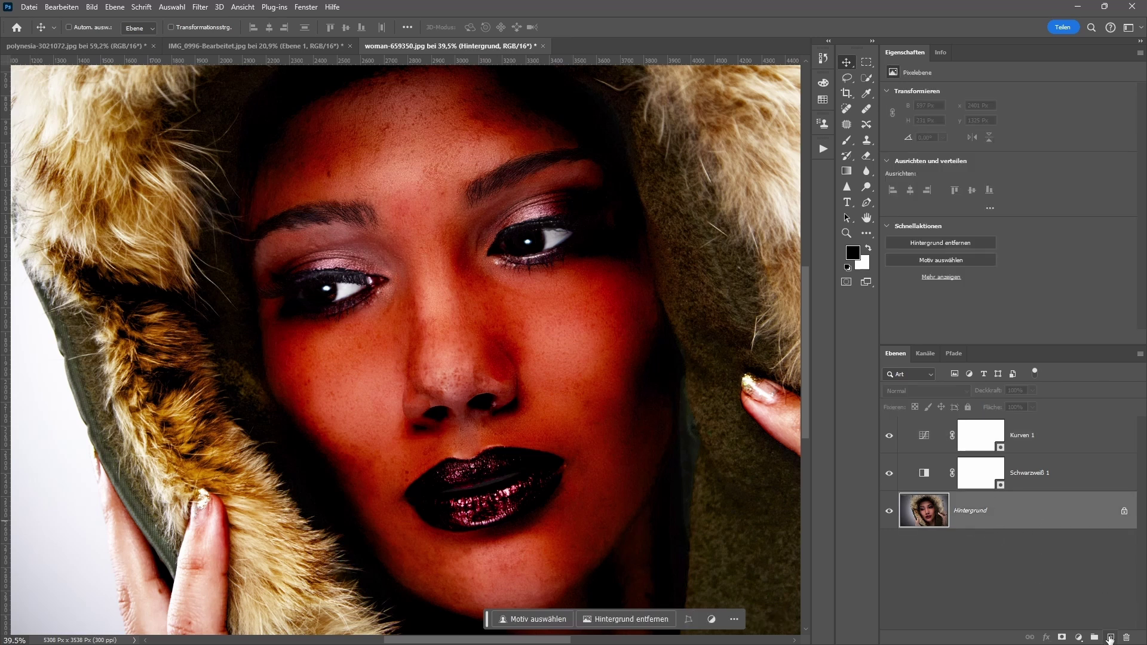
On a new empty layer, spot-heal the blemishes below the left eye and around the nose.
click(1109, 638)
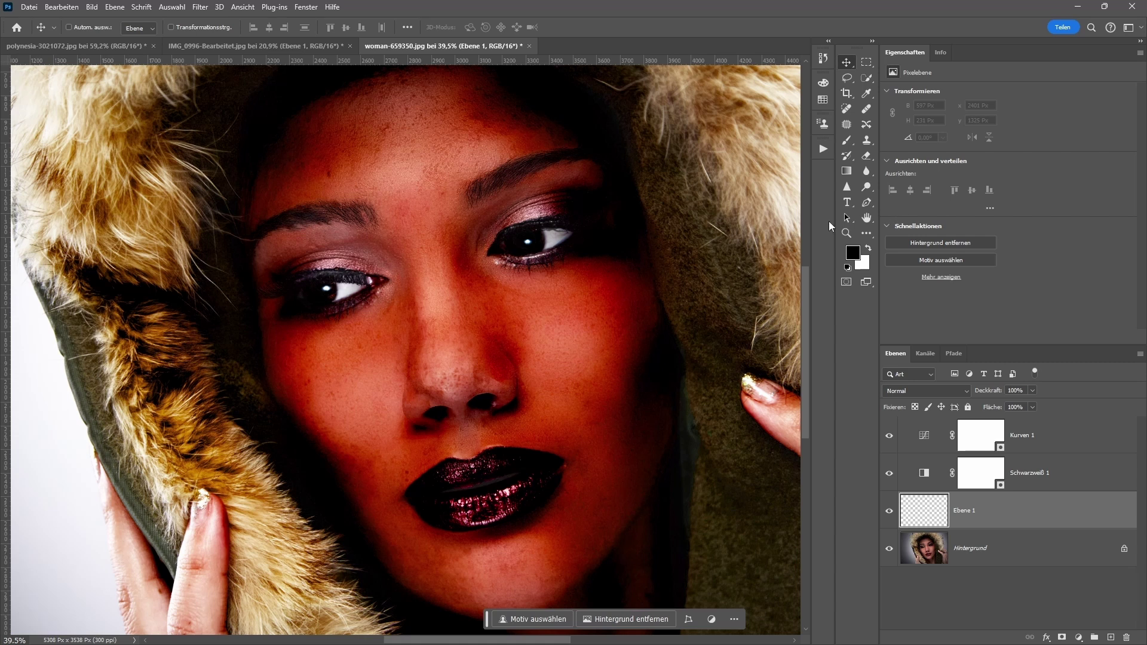
click(847, 108)
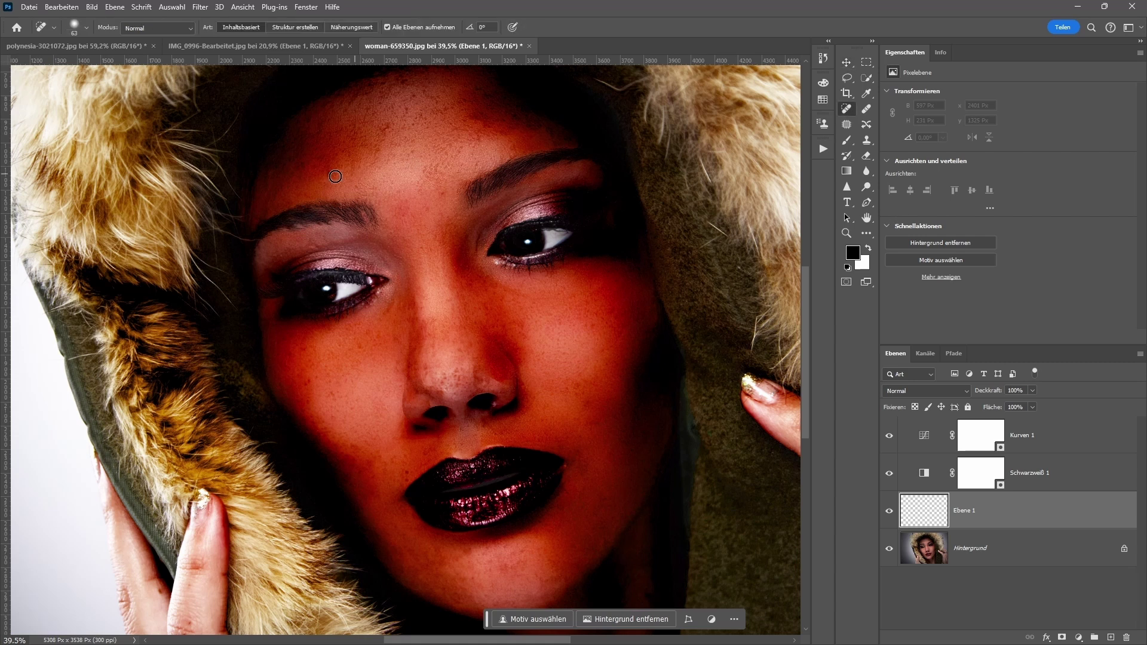
click(361, 346)
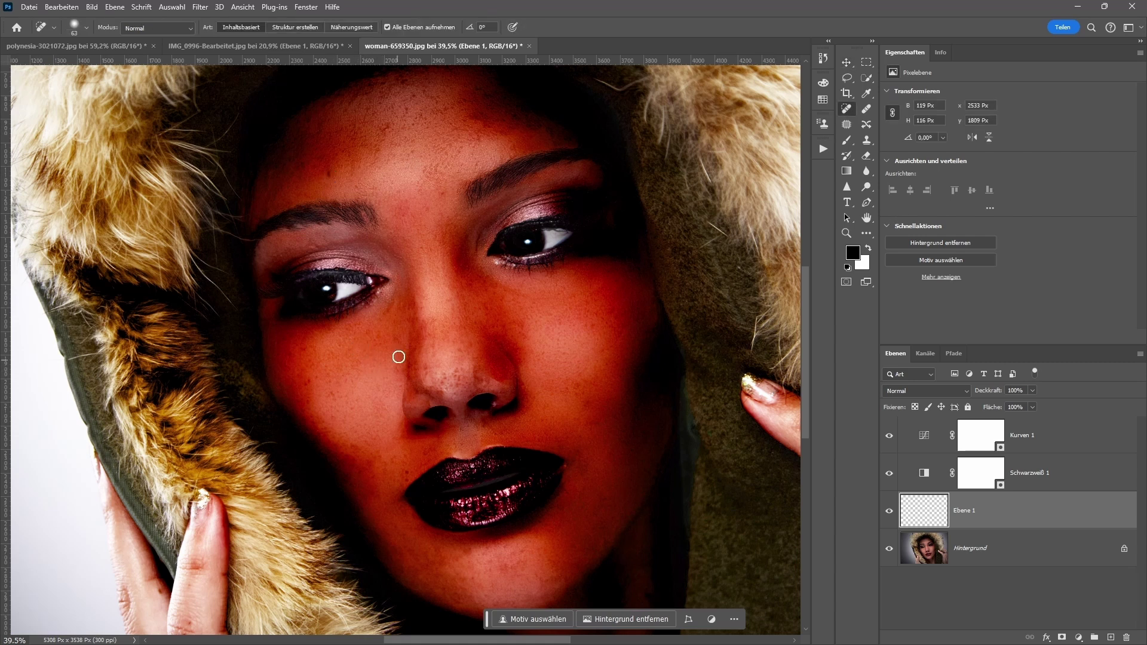
drag(396, 339, 400, 347)
click(439, 355)
click(427, 374)
click(432, 353)
Heal spots on the right and left cheeks, then hide the black-and-white layer.
click(522, 328)
click(589, 327)
drag(529, 299, 484, 276)
key(ctrl+z)
key(ctrl+z)
key(ctrl+z)
drag(328, 384, 352, 454)
click(890, 474)
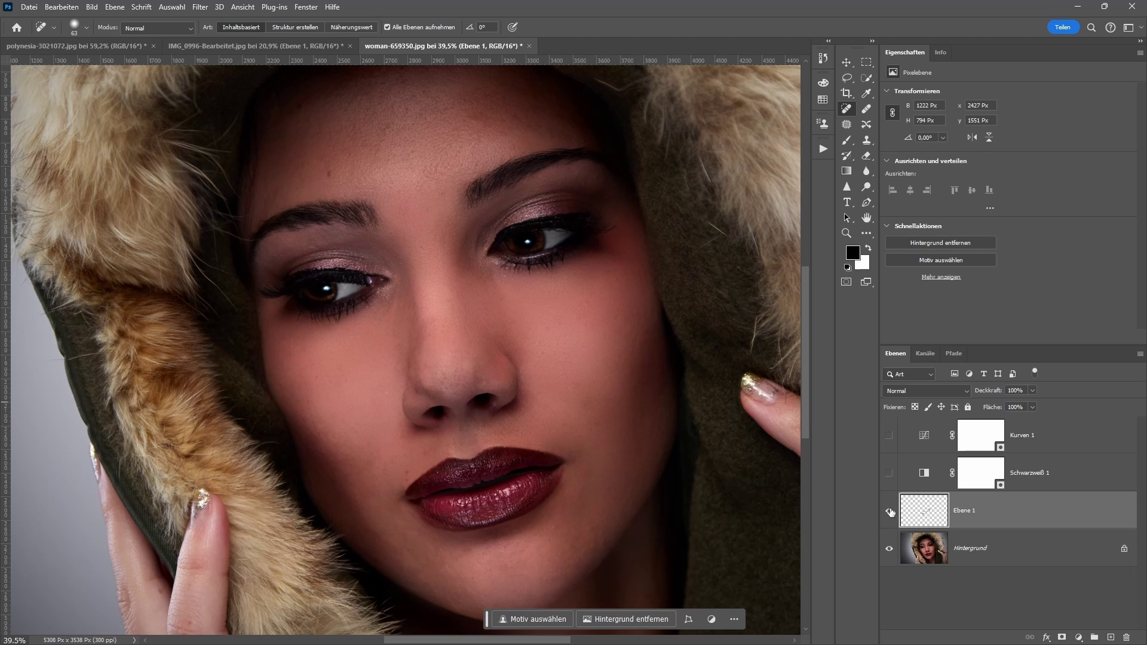
alt+click(889, 512)
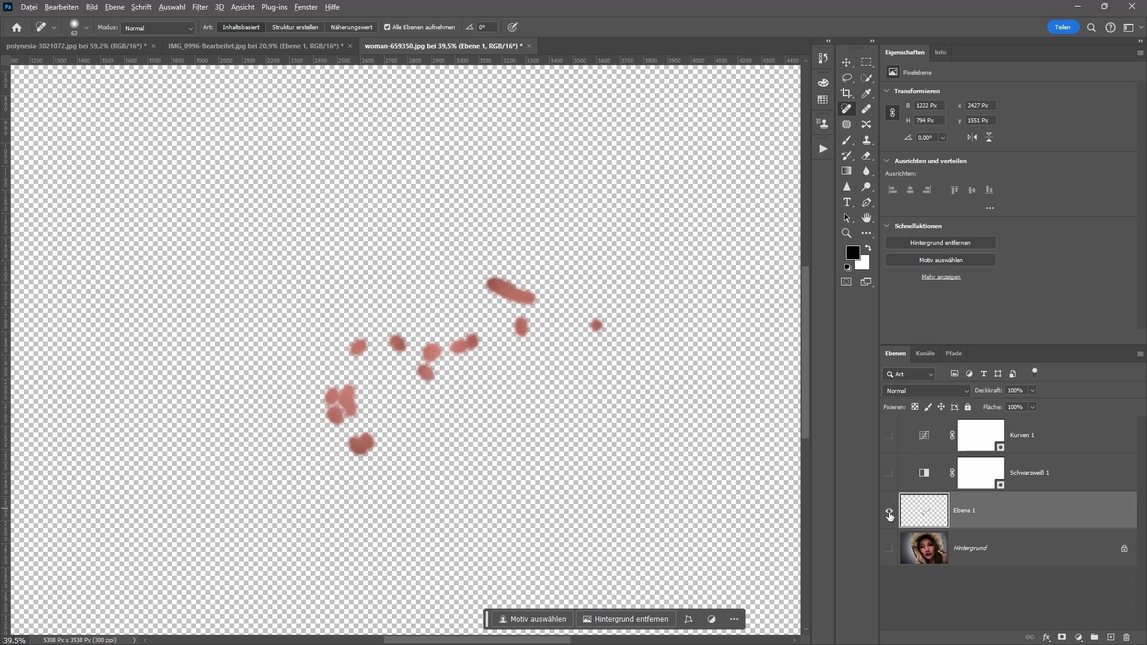
alt+click(890, 513)
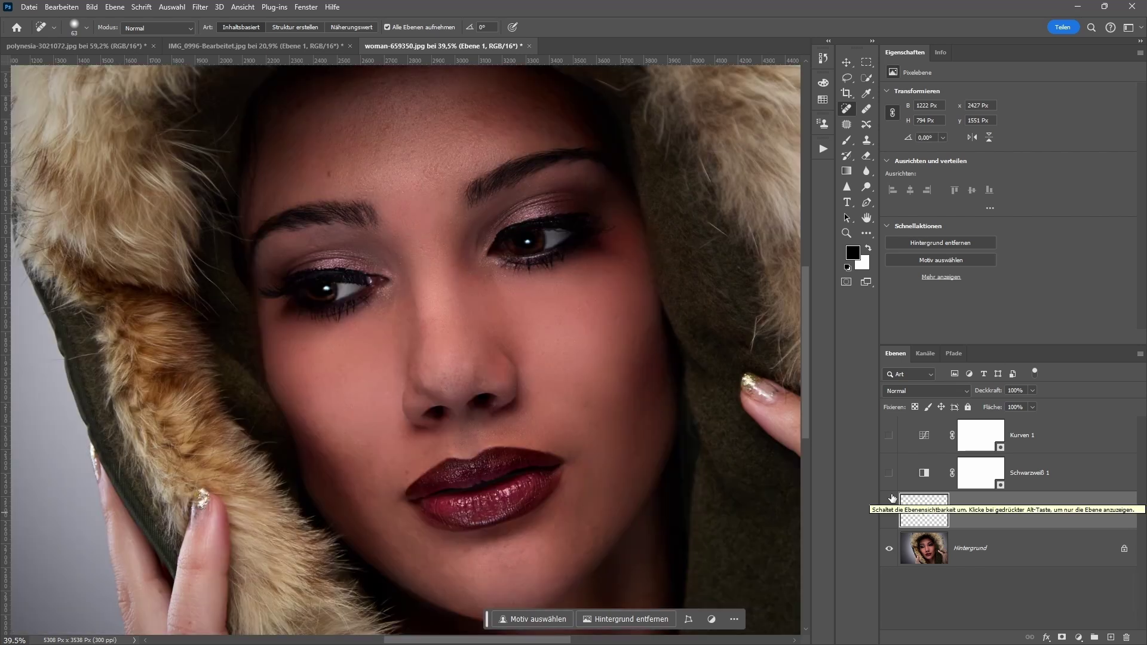
click(1023, 473)
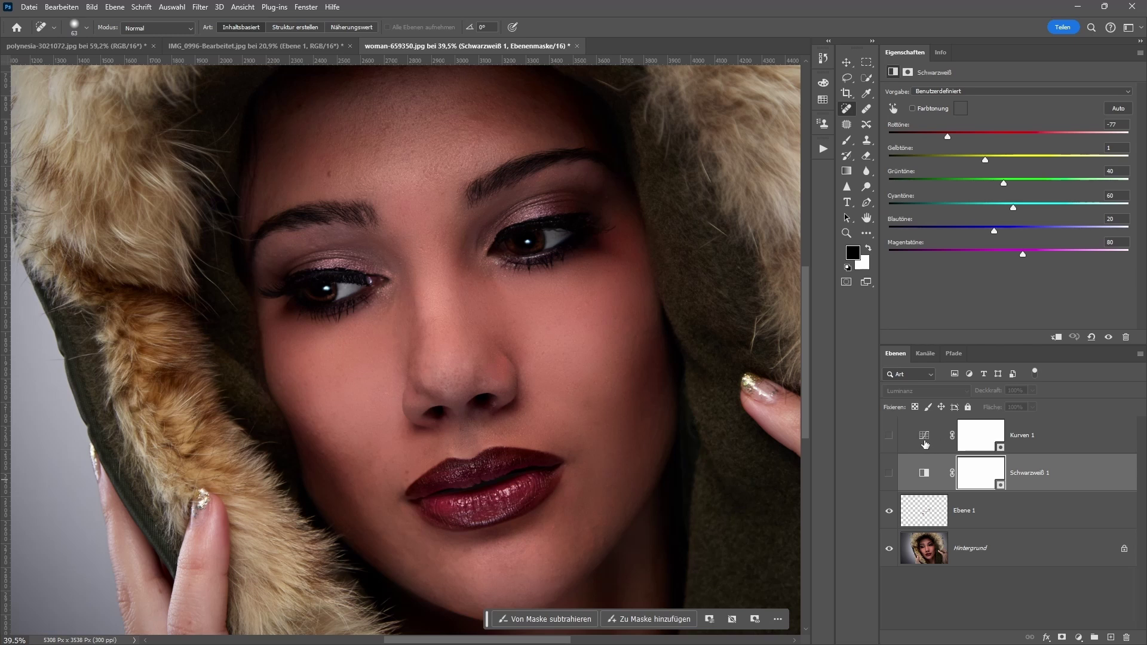
click(925, 444)
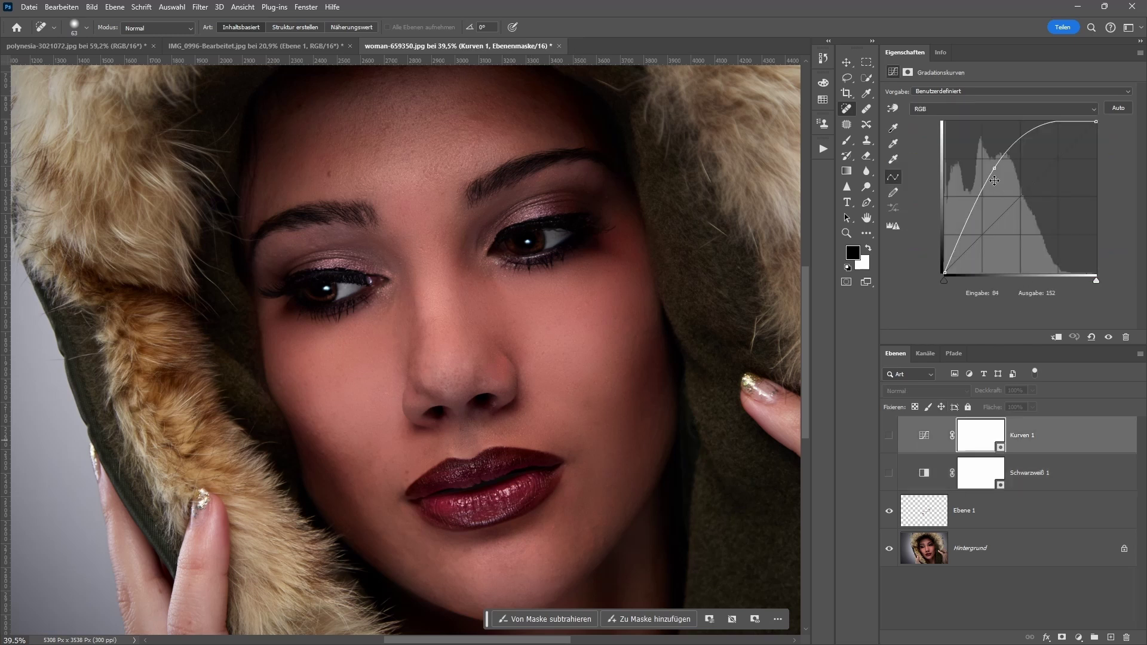